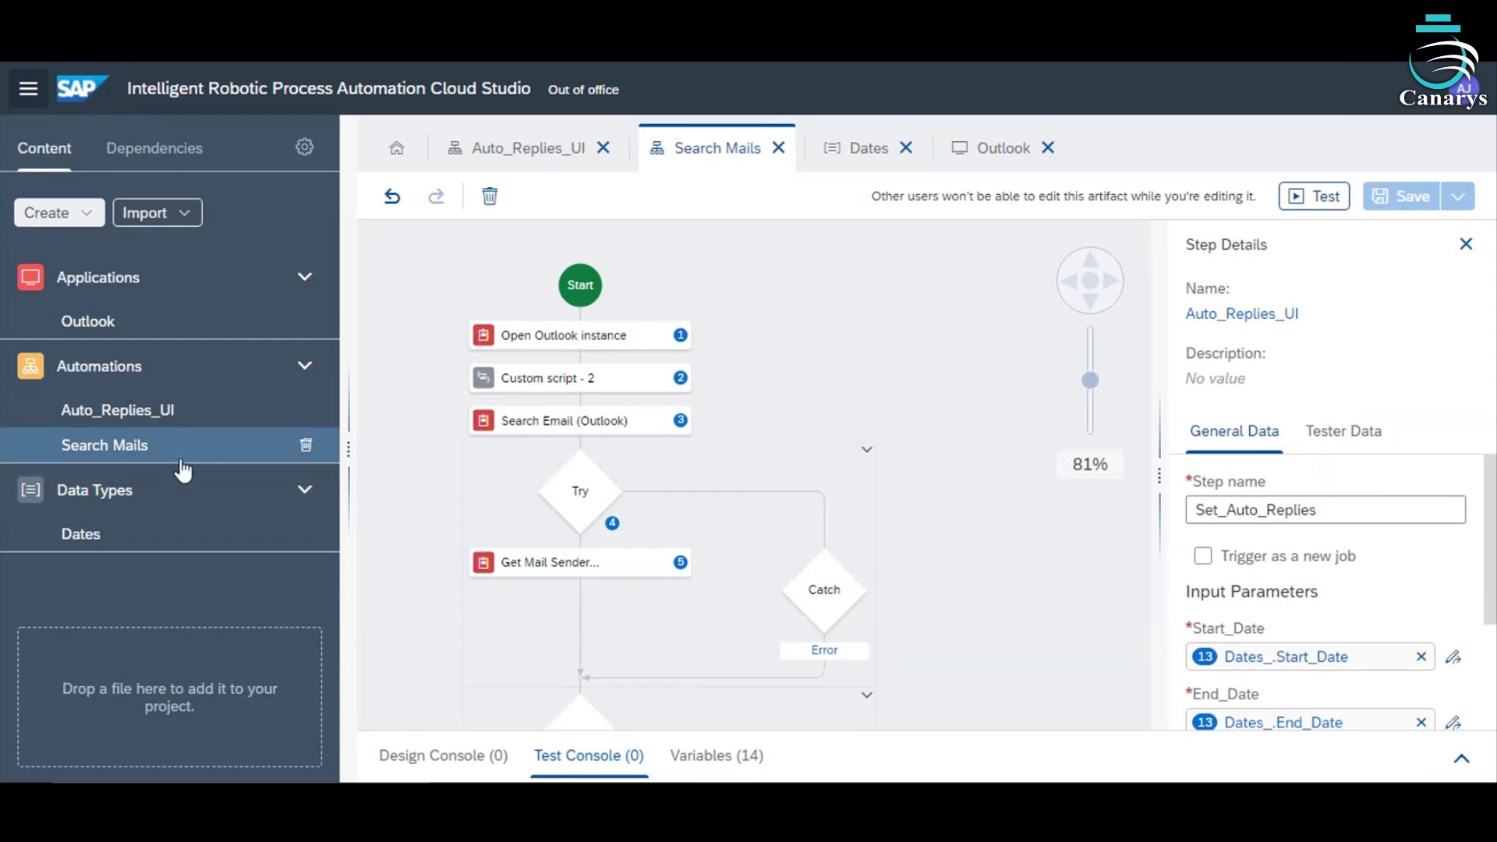
Step: Look through the Search Mails flow, then open the Auto_Replies_UI automation and review its Inbox steps with the console collapsed
scroll(872, 419, down, 4)
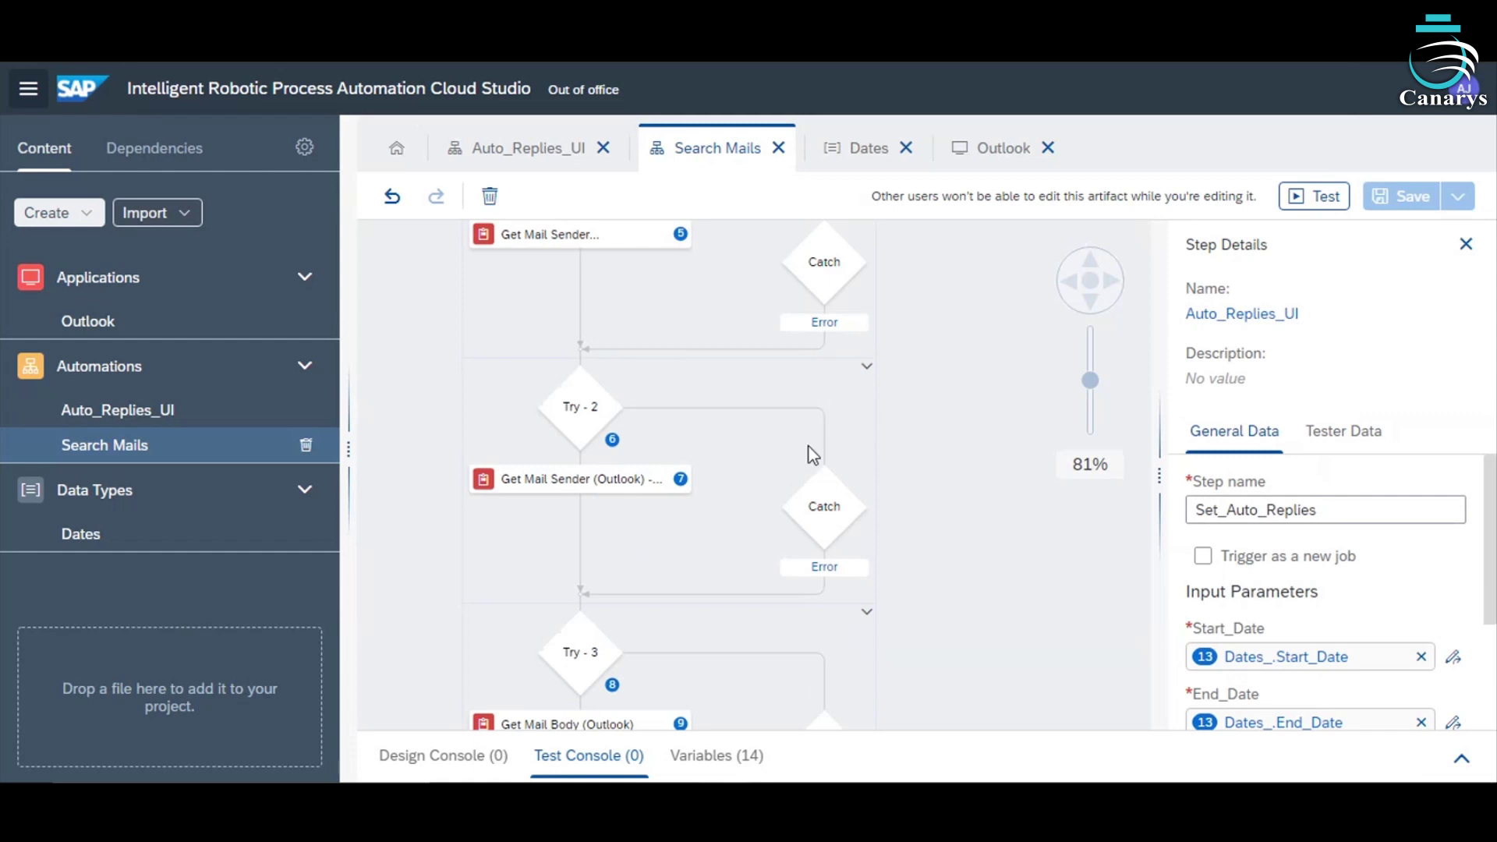
click(151, 417)
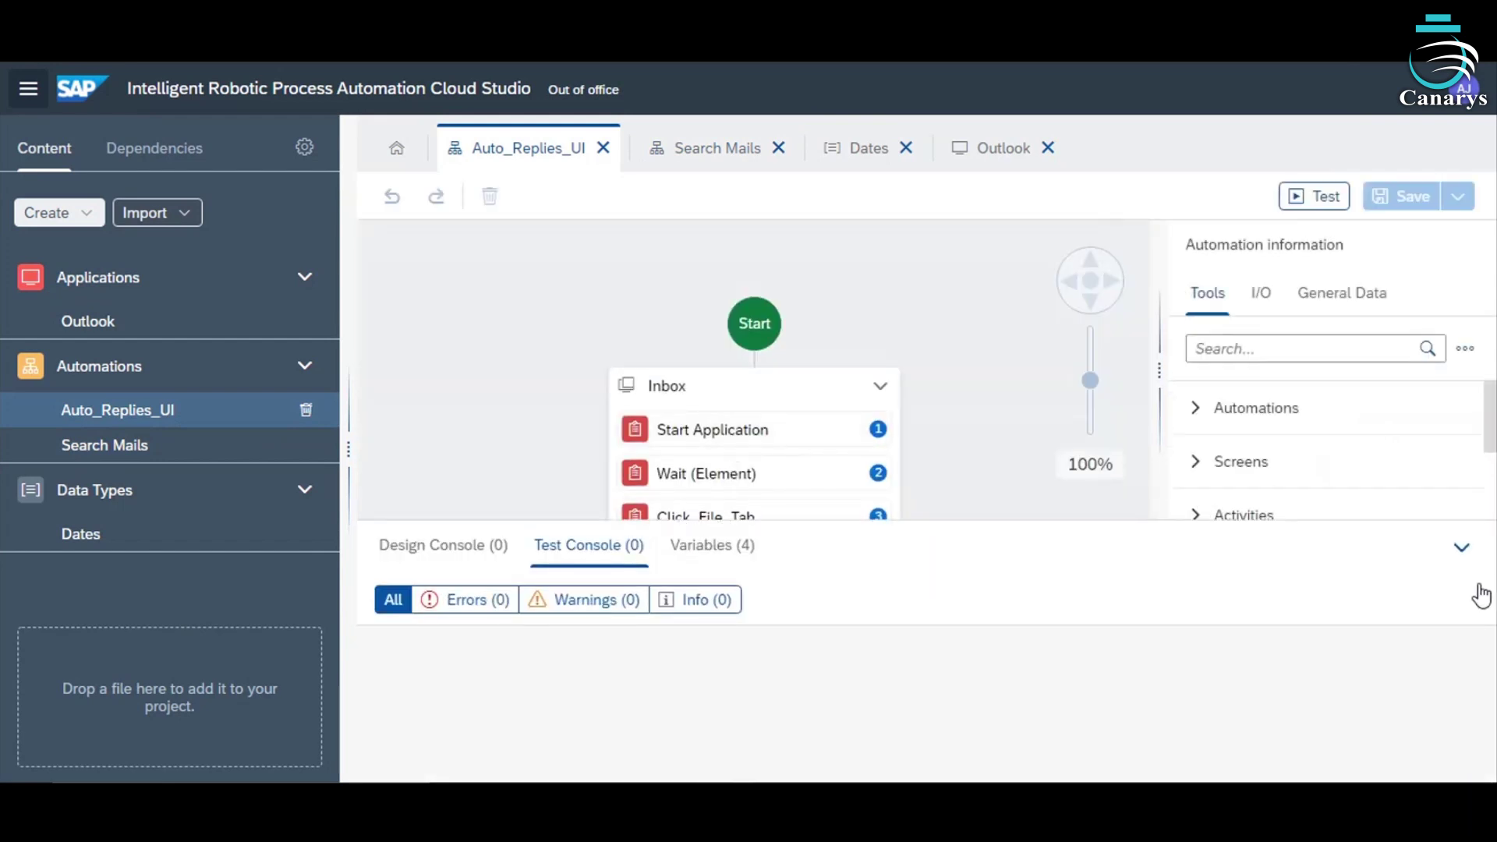
click(1462, 549)
scroll(887, 466, down, 2)
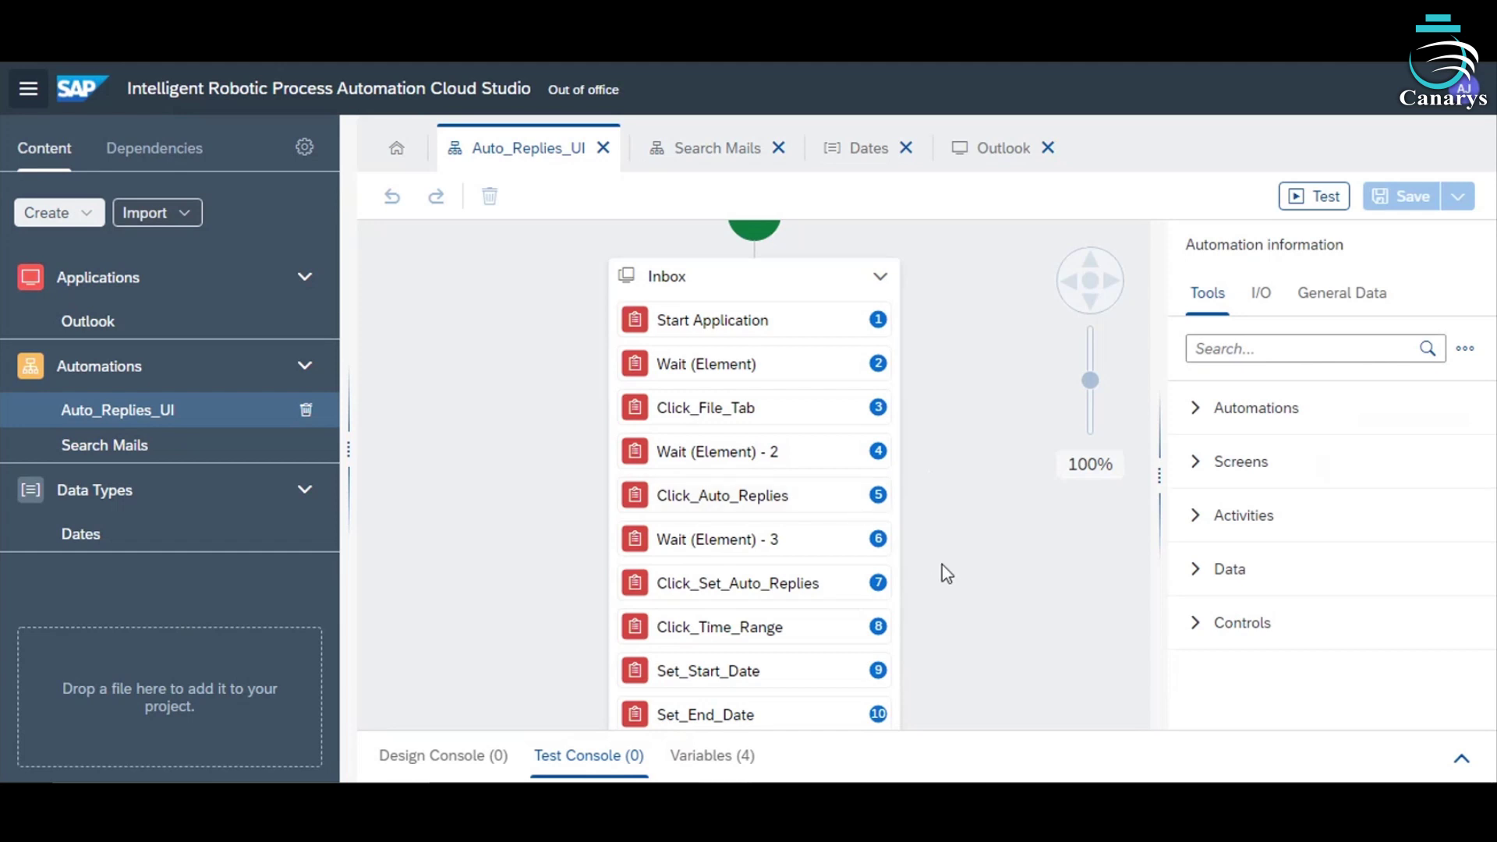
Step: Reopen the Search Mails automation, collapse its console and view the beginning of the flow
click(179, 458)
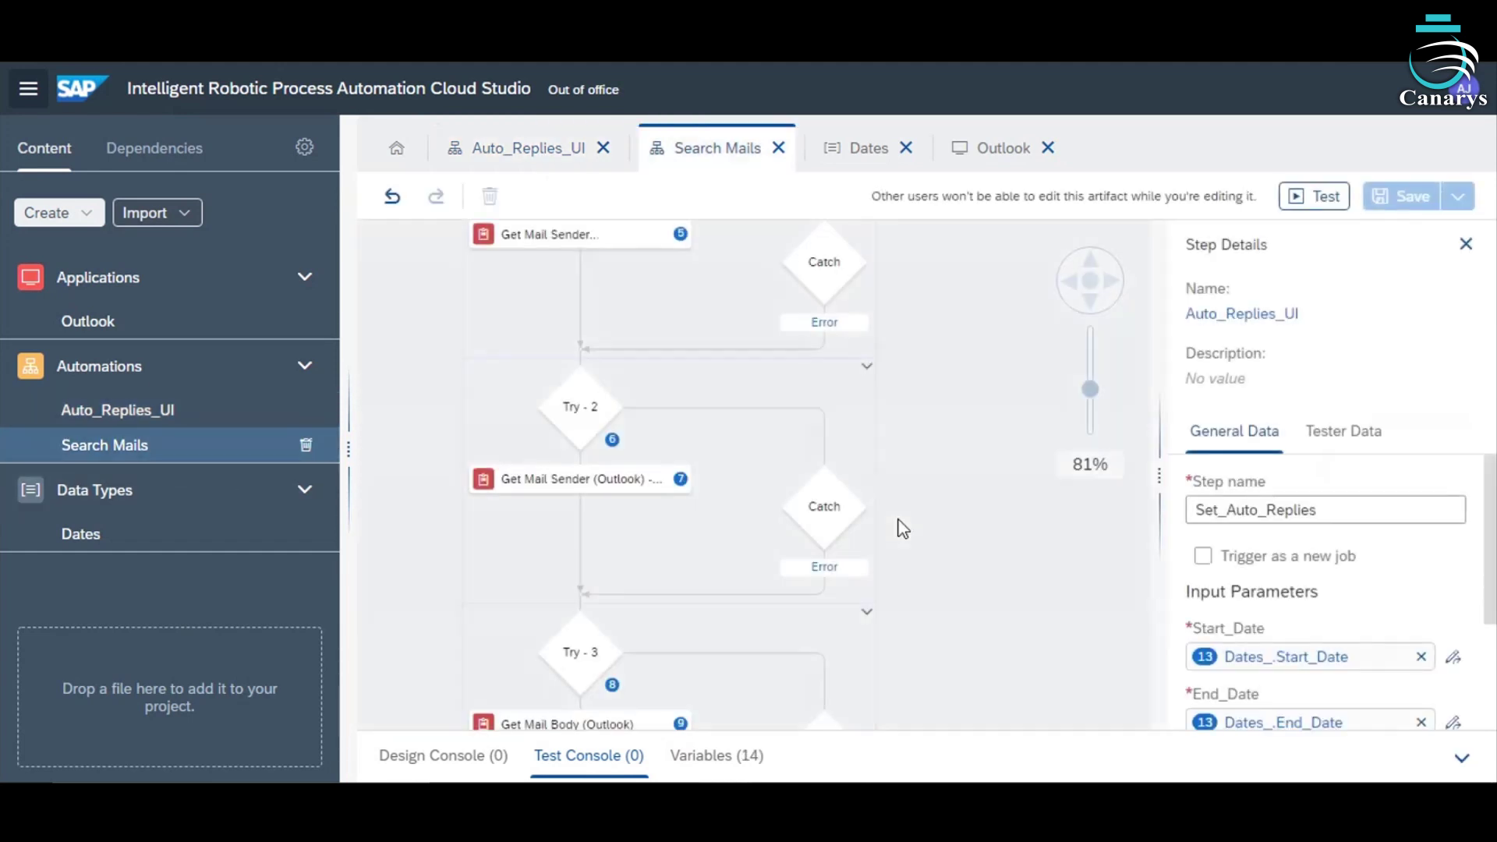
click(1458, 547)
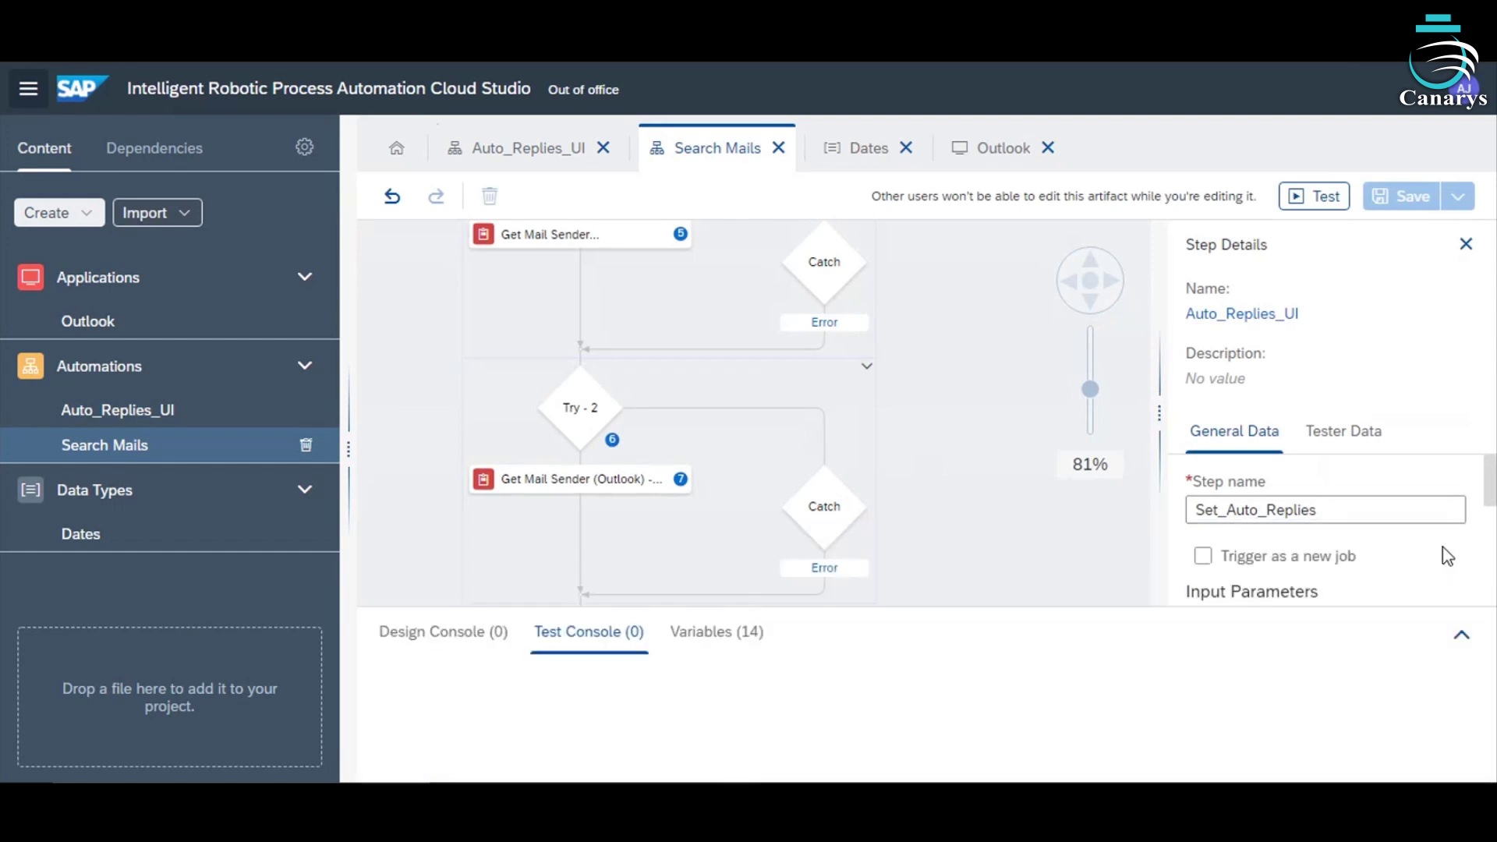
scroll(1007, 527, up, 5)
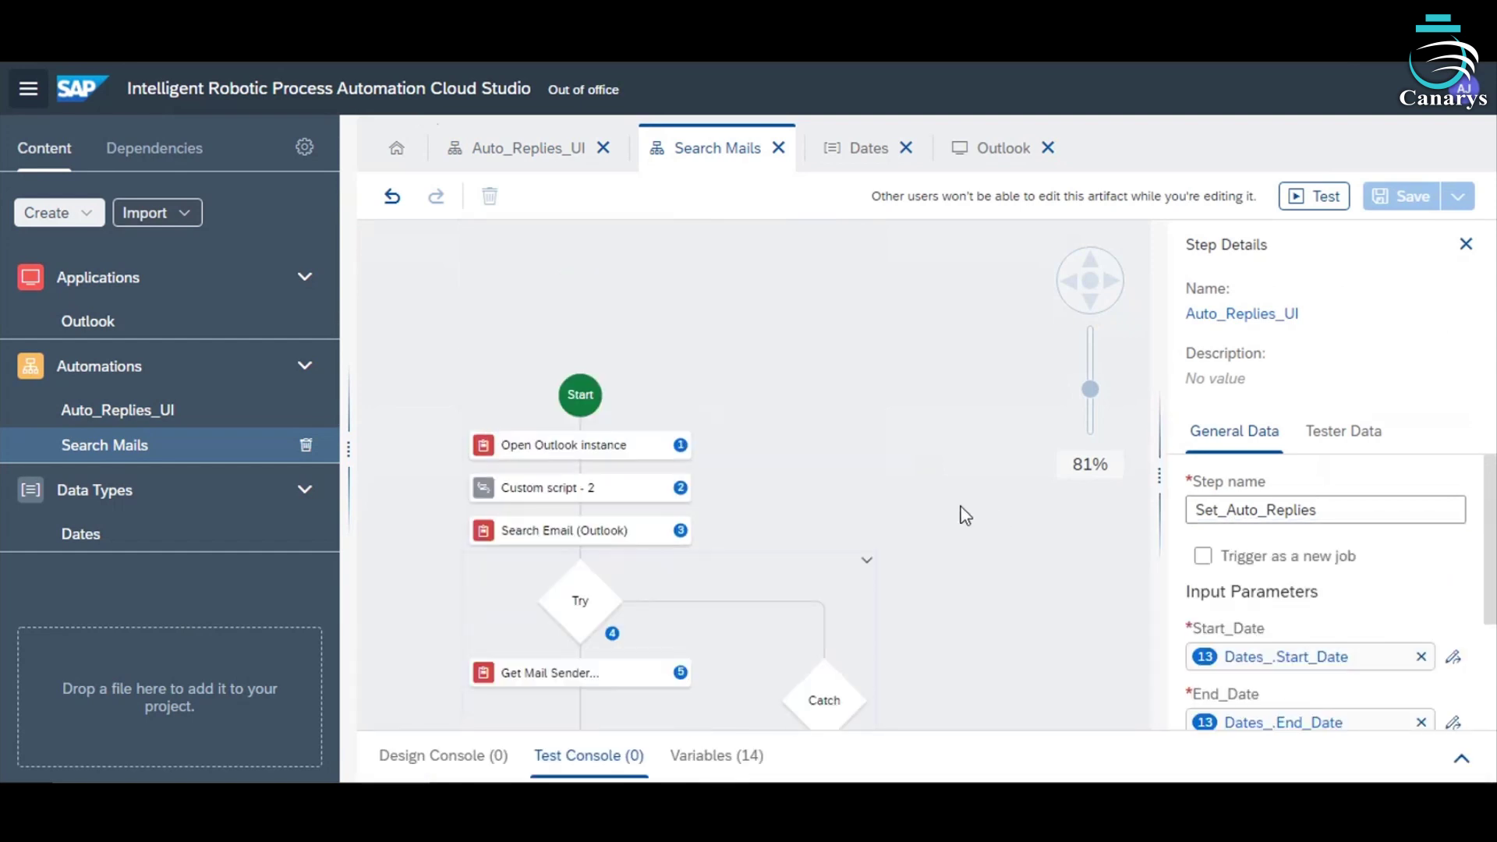
scroll(966, 516, down, 2)
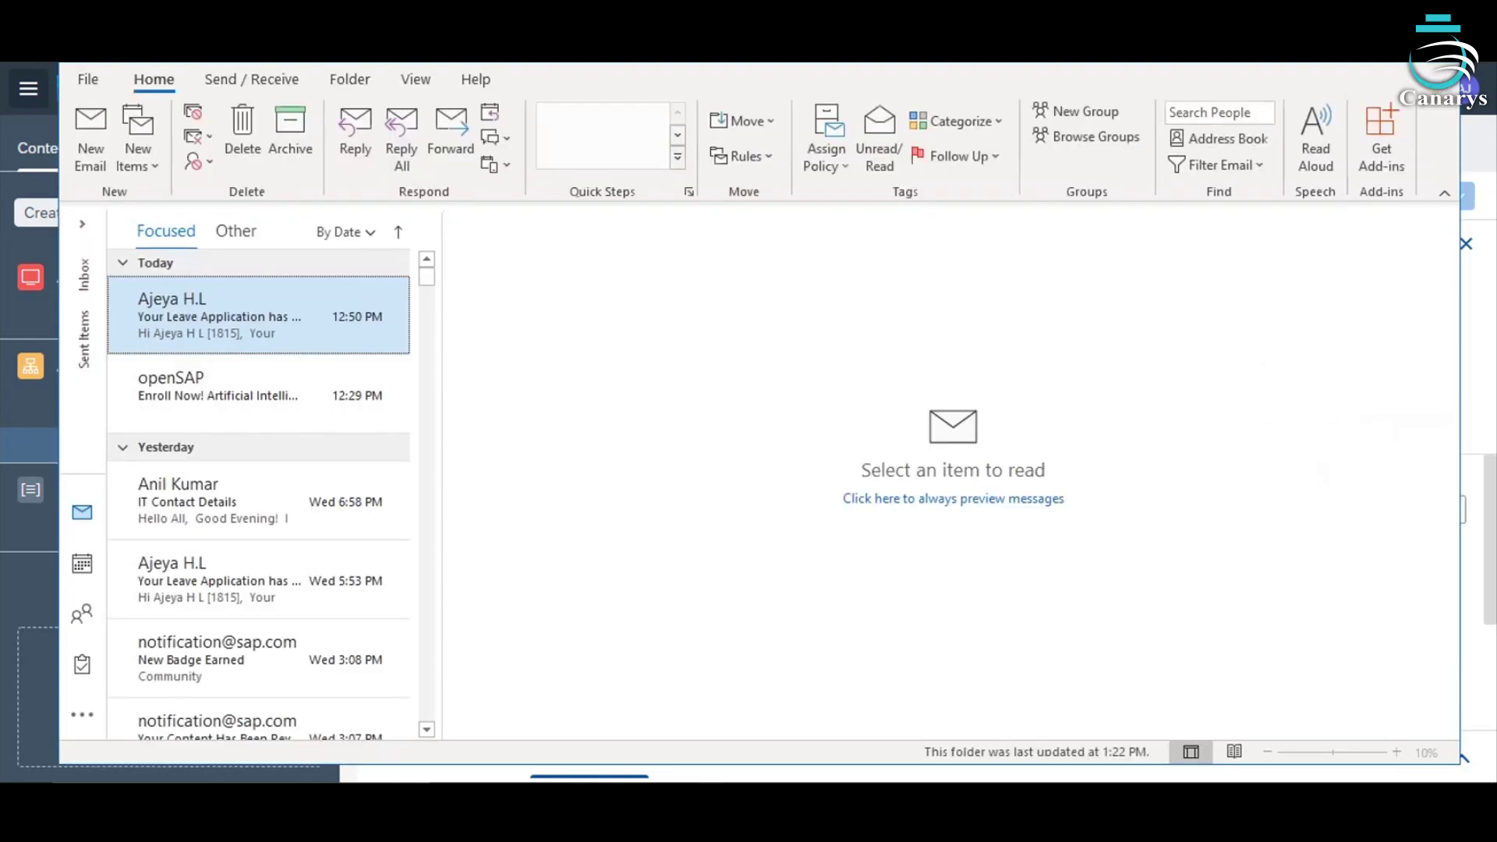
Step: In Outlook, open today's leave acceptance email, highlight its From Date and To Date lines, and return to Cloud Studio
click(253, 337)
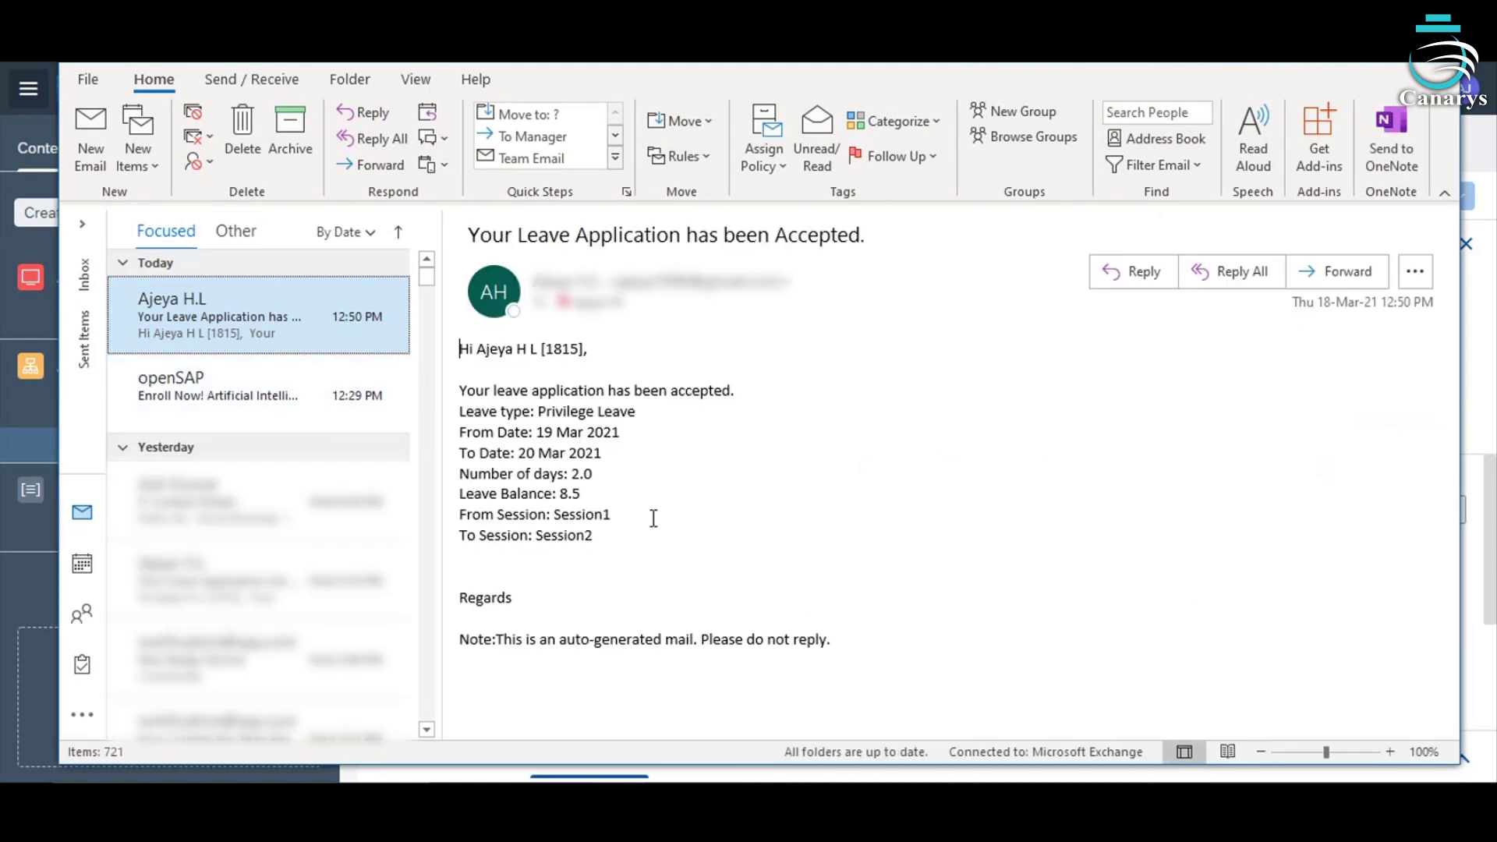
click(464, 437)
drag(464, 437, 616, 459)
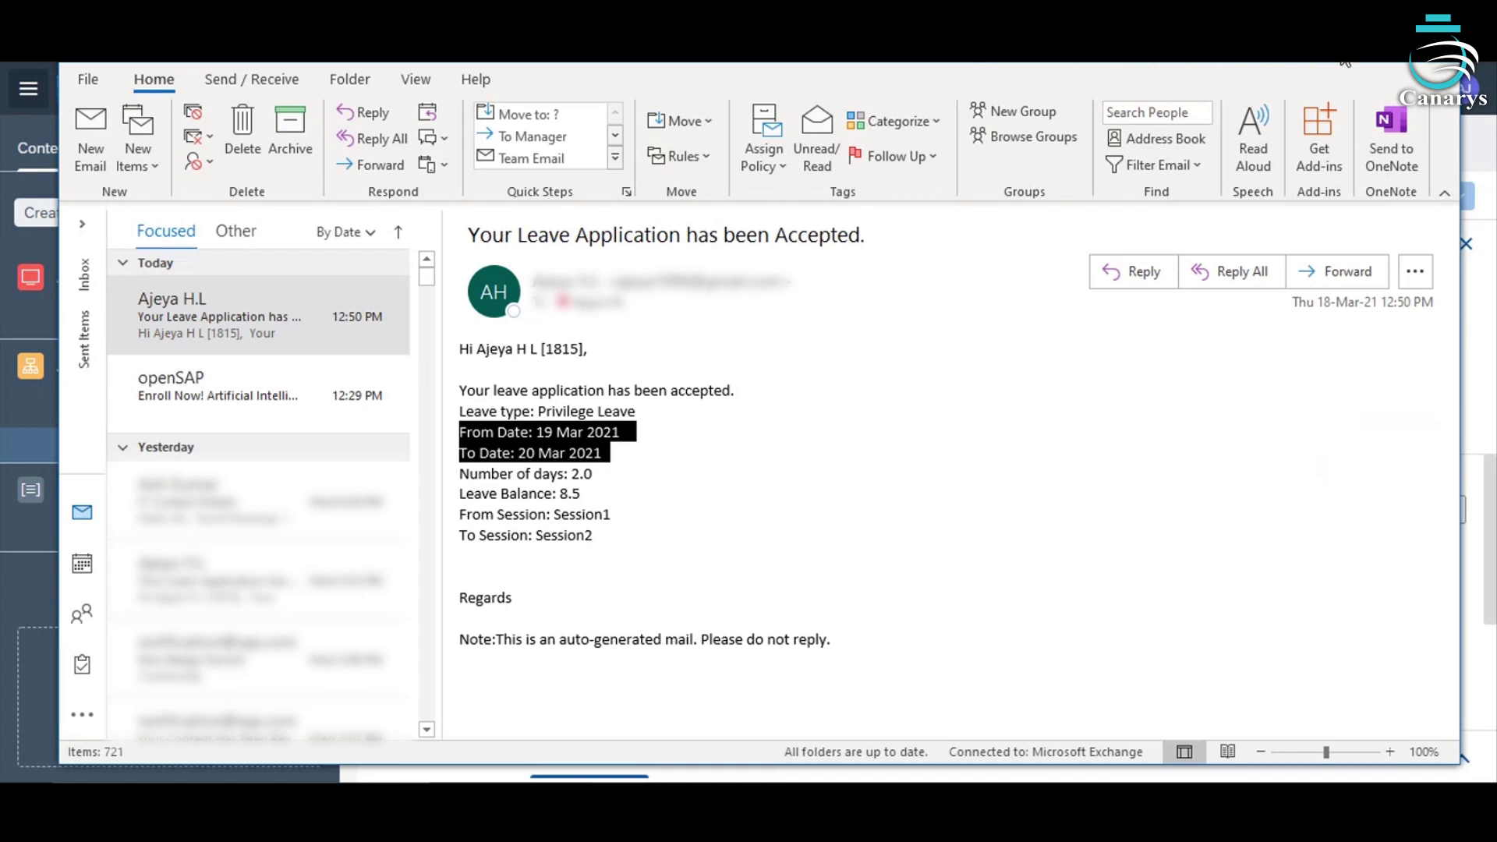
click(1429, 66)
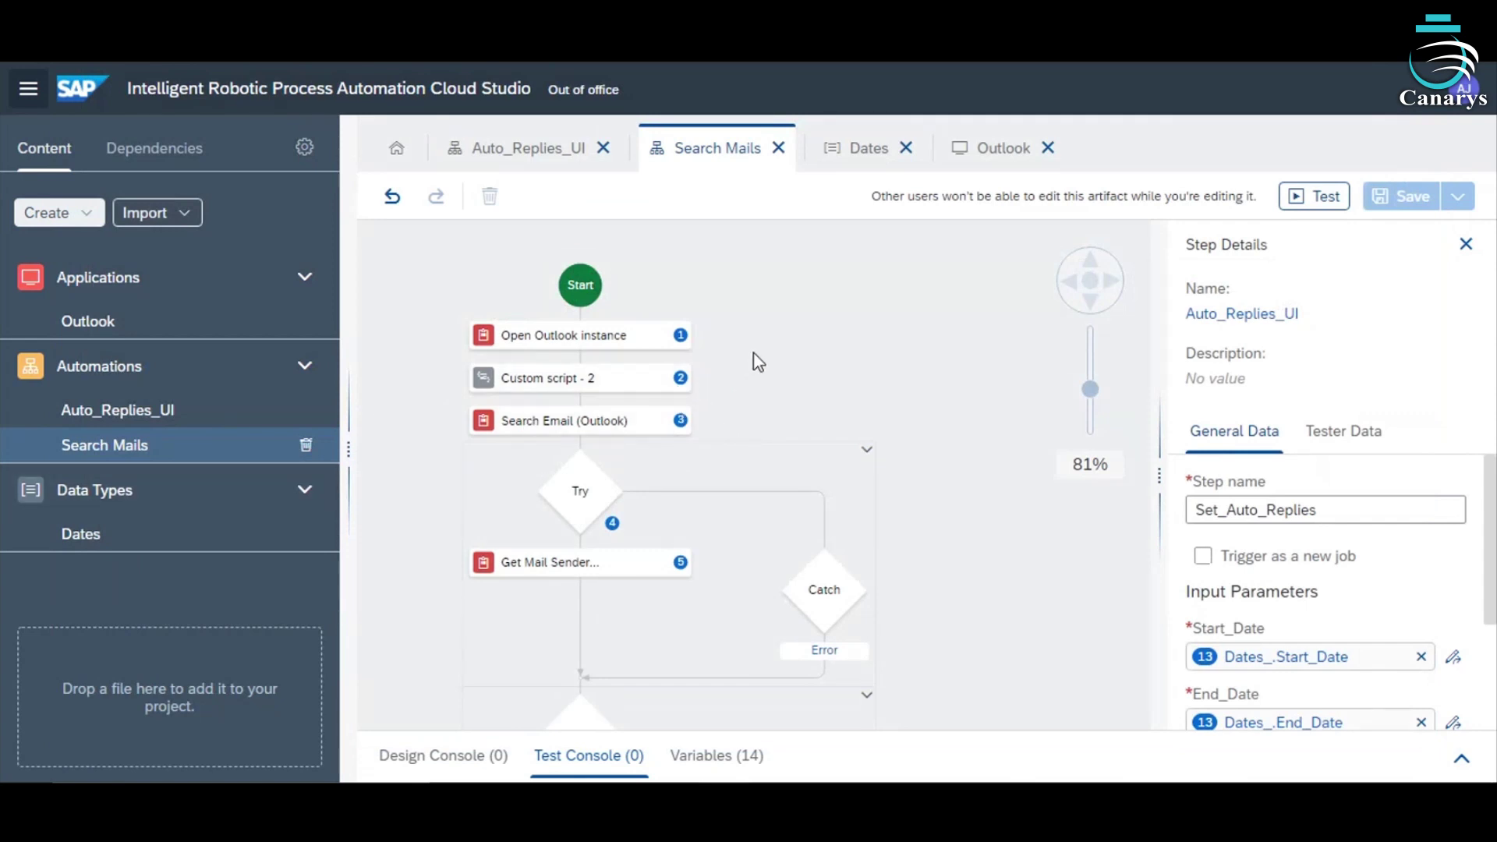
Step: Inspect the Open Outlook instance step and open the script of Custom script - 2 for reading
click(590, 343)
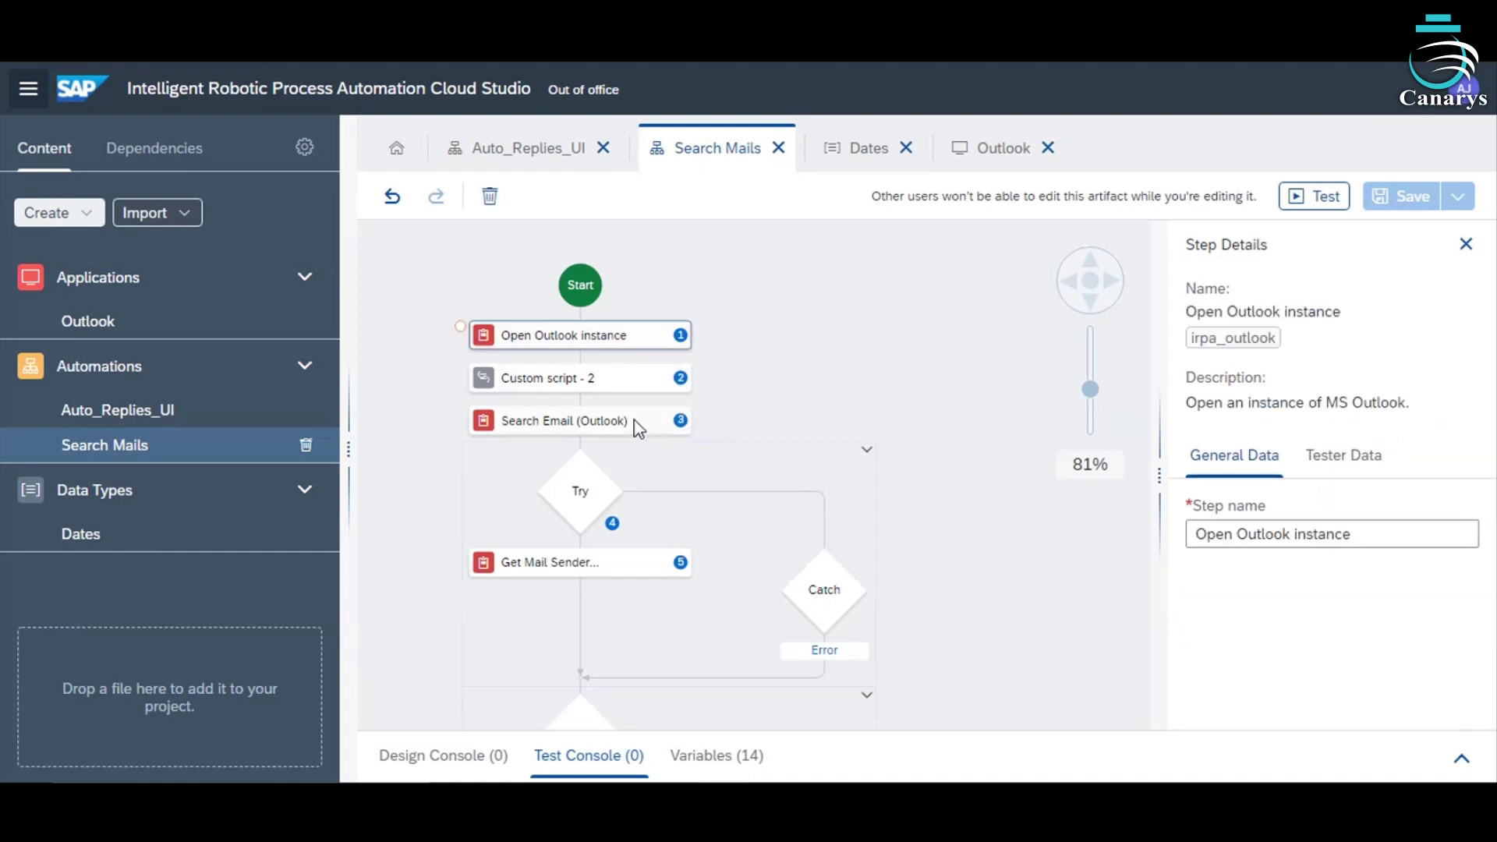
scroll(594, 394, down, 1)
click(593, 272)
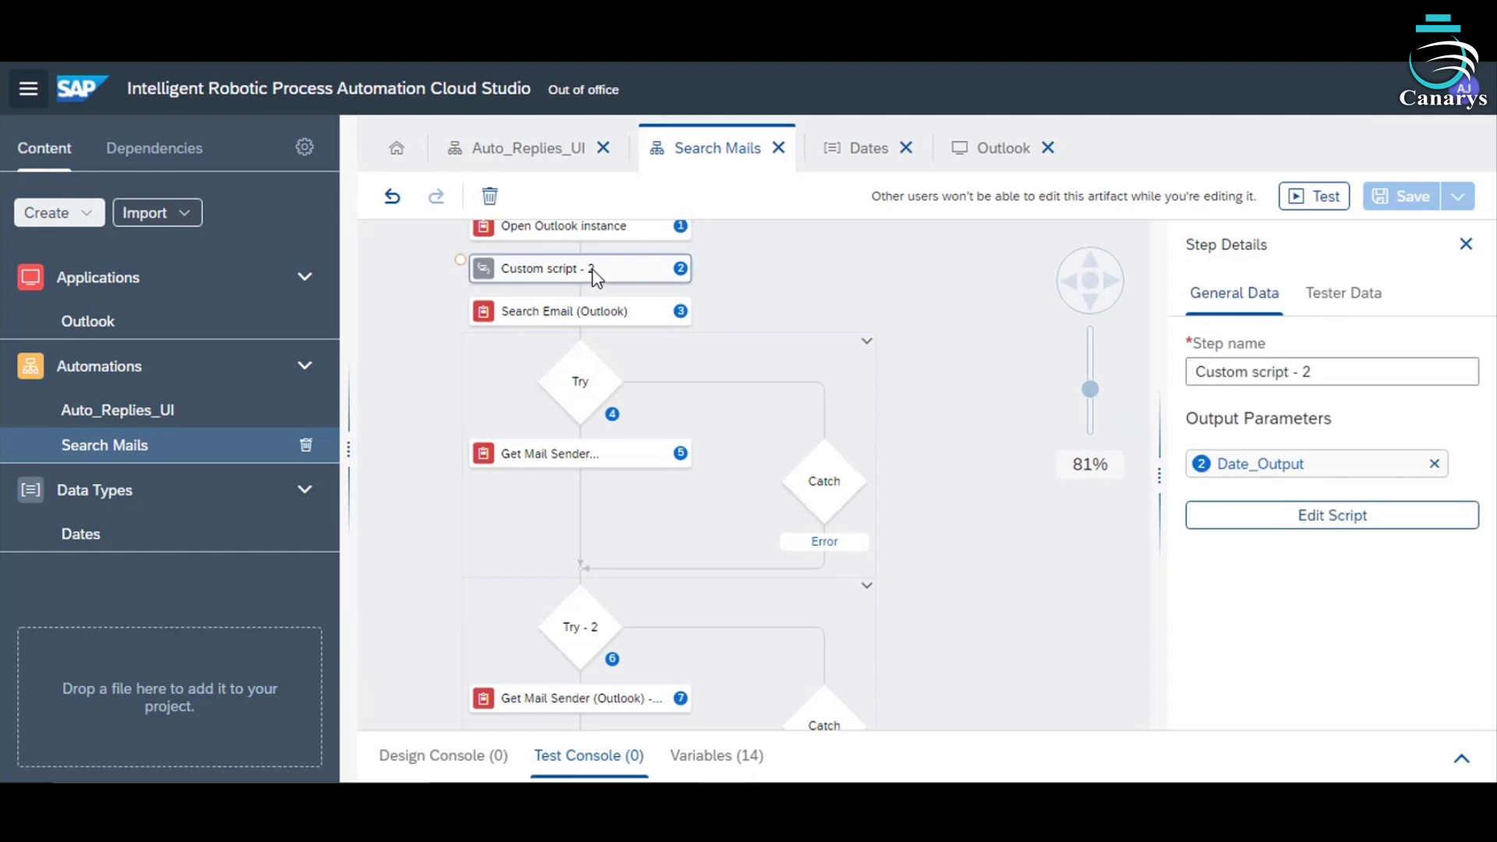
click(1310, 516)
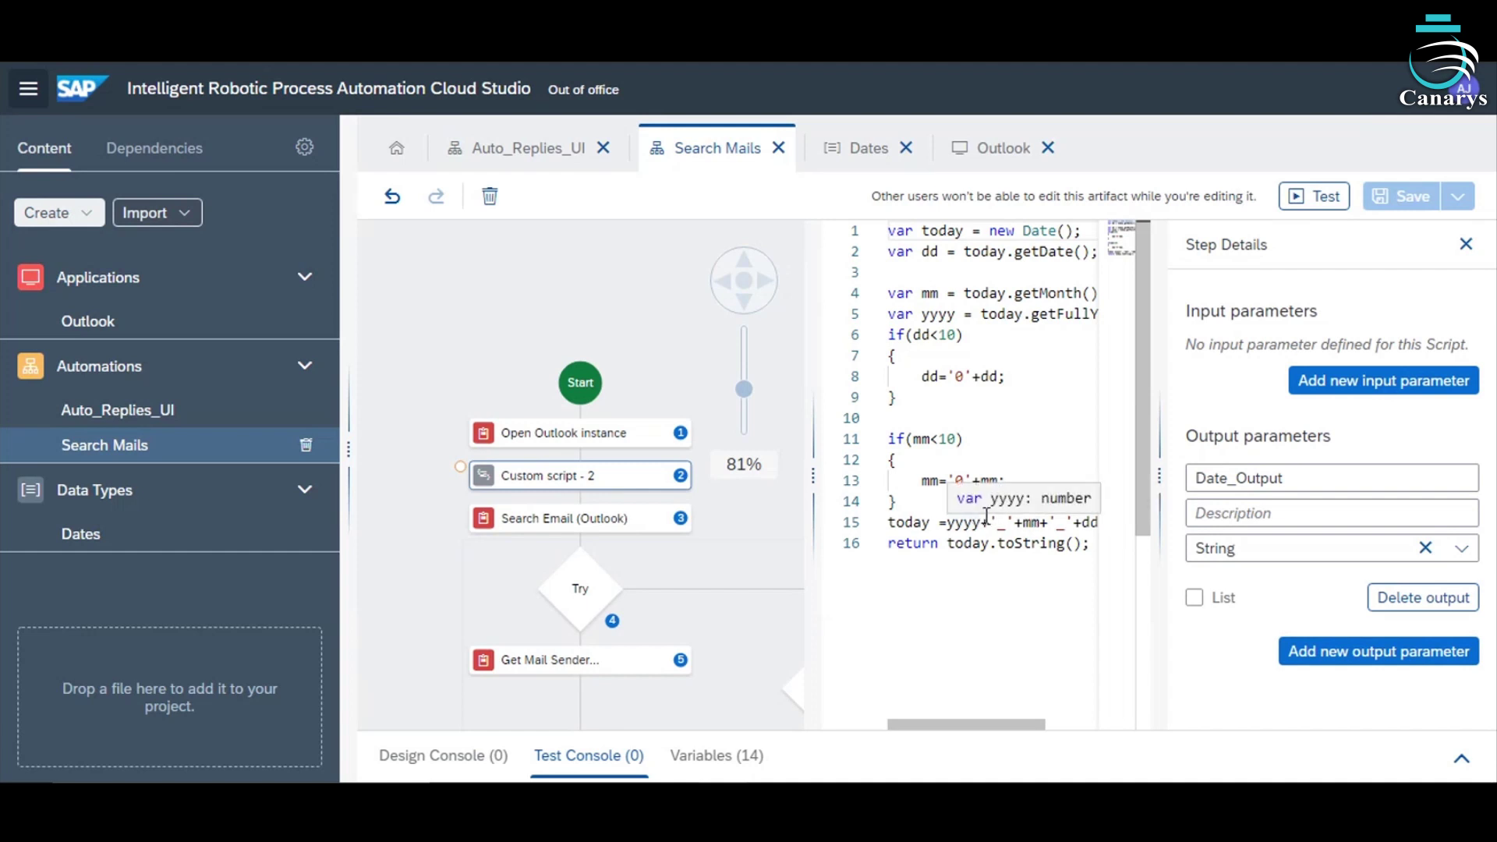
Step: Examine the searchCriteria data of the Search Email (Outlook) step and close it without saving
click(574, 524)
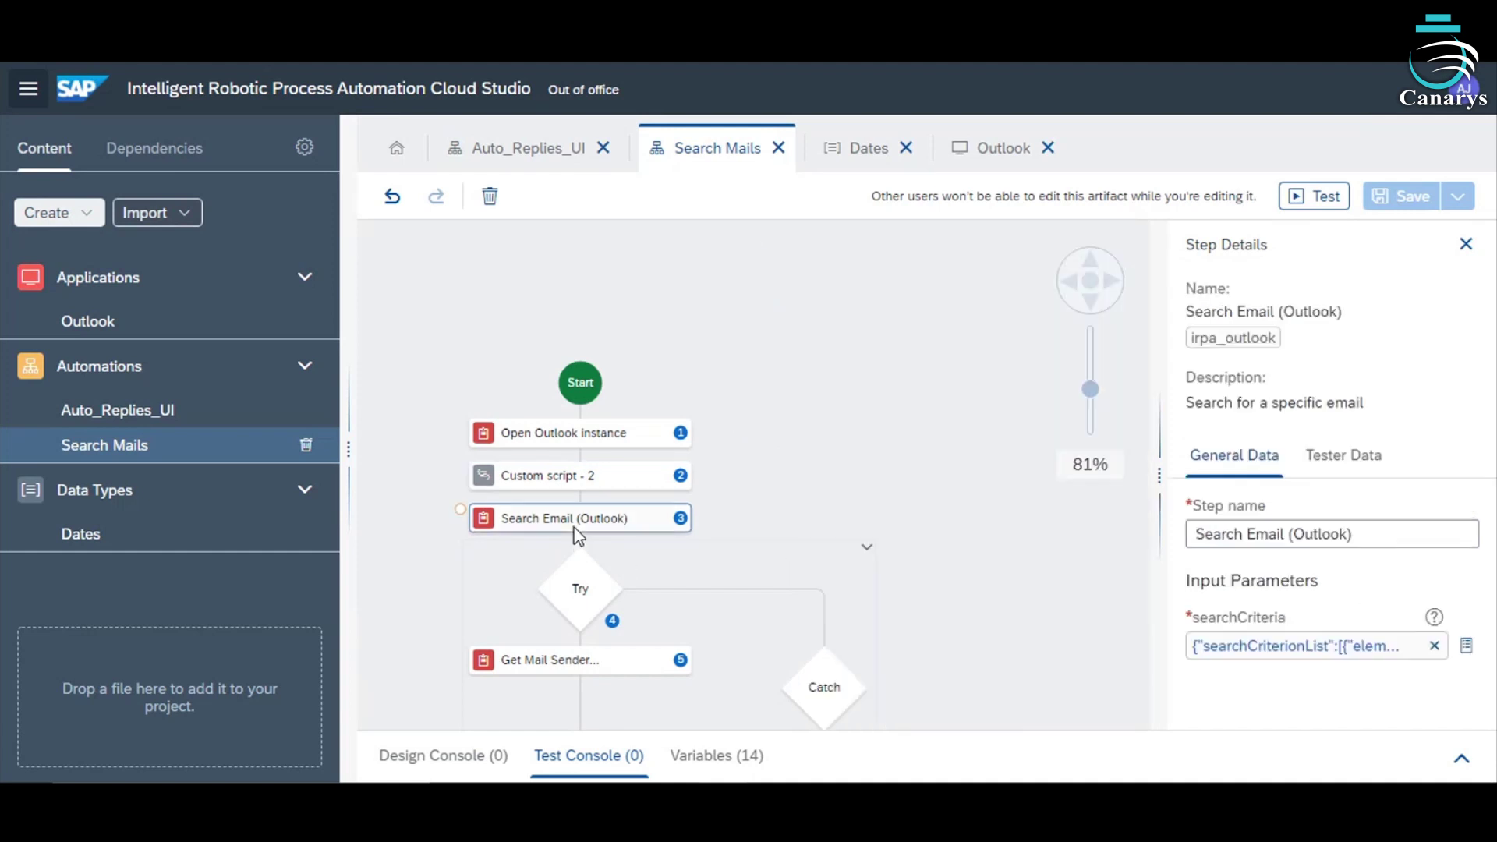
click(1466, 648)
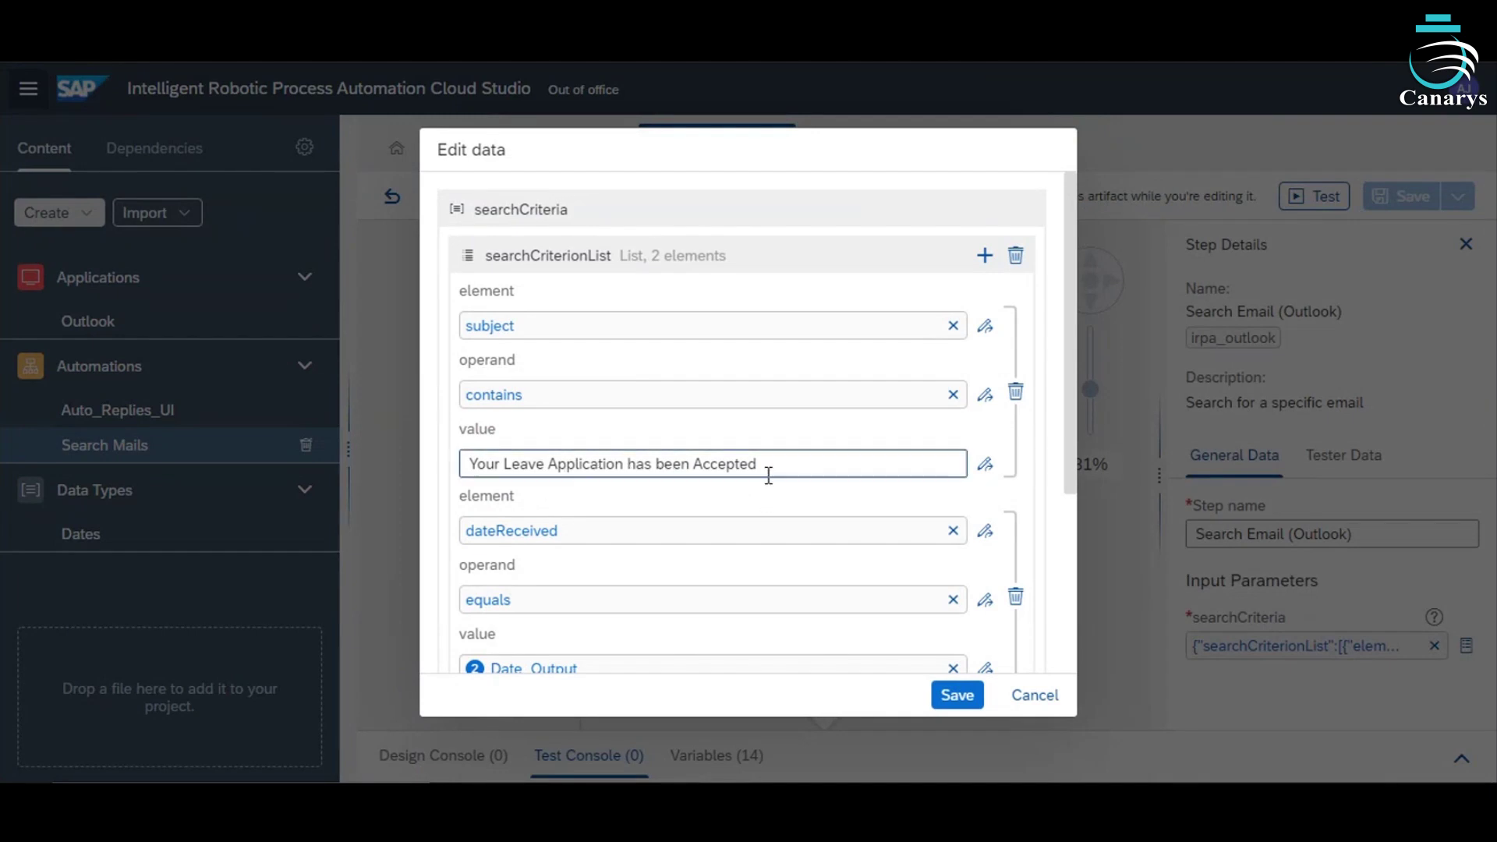
scroll(741, 526, down, 2)
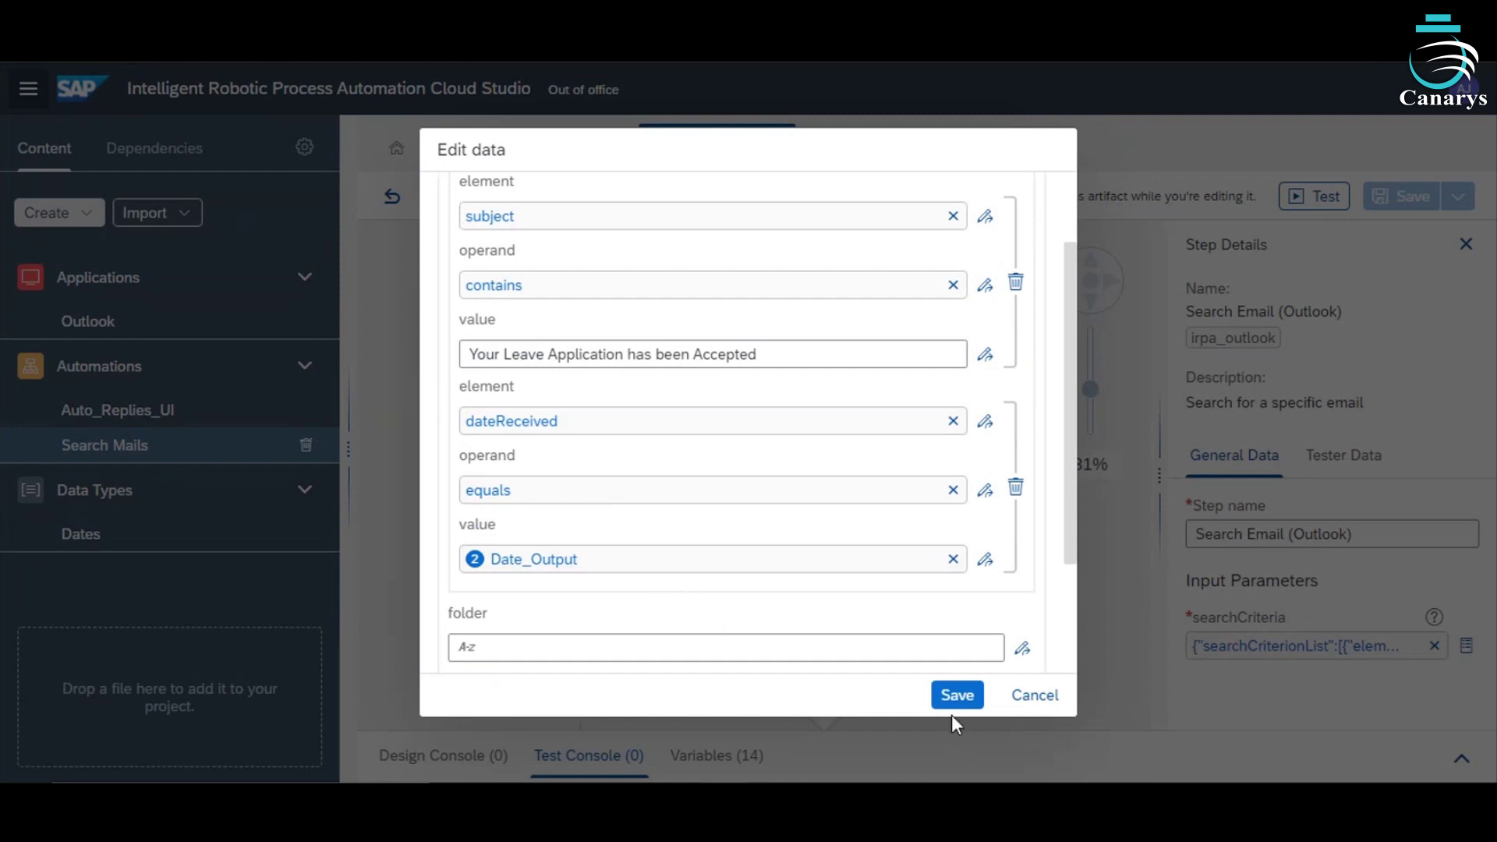
click(1031, 697)
Step: Inspect the input and output parameters of the Get Mail Sender steps in the Try and Try - 2 blocks
scroll(815, 558, down, 3)
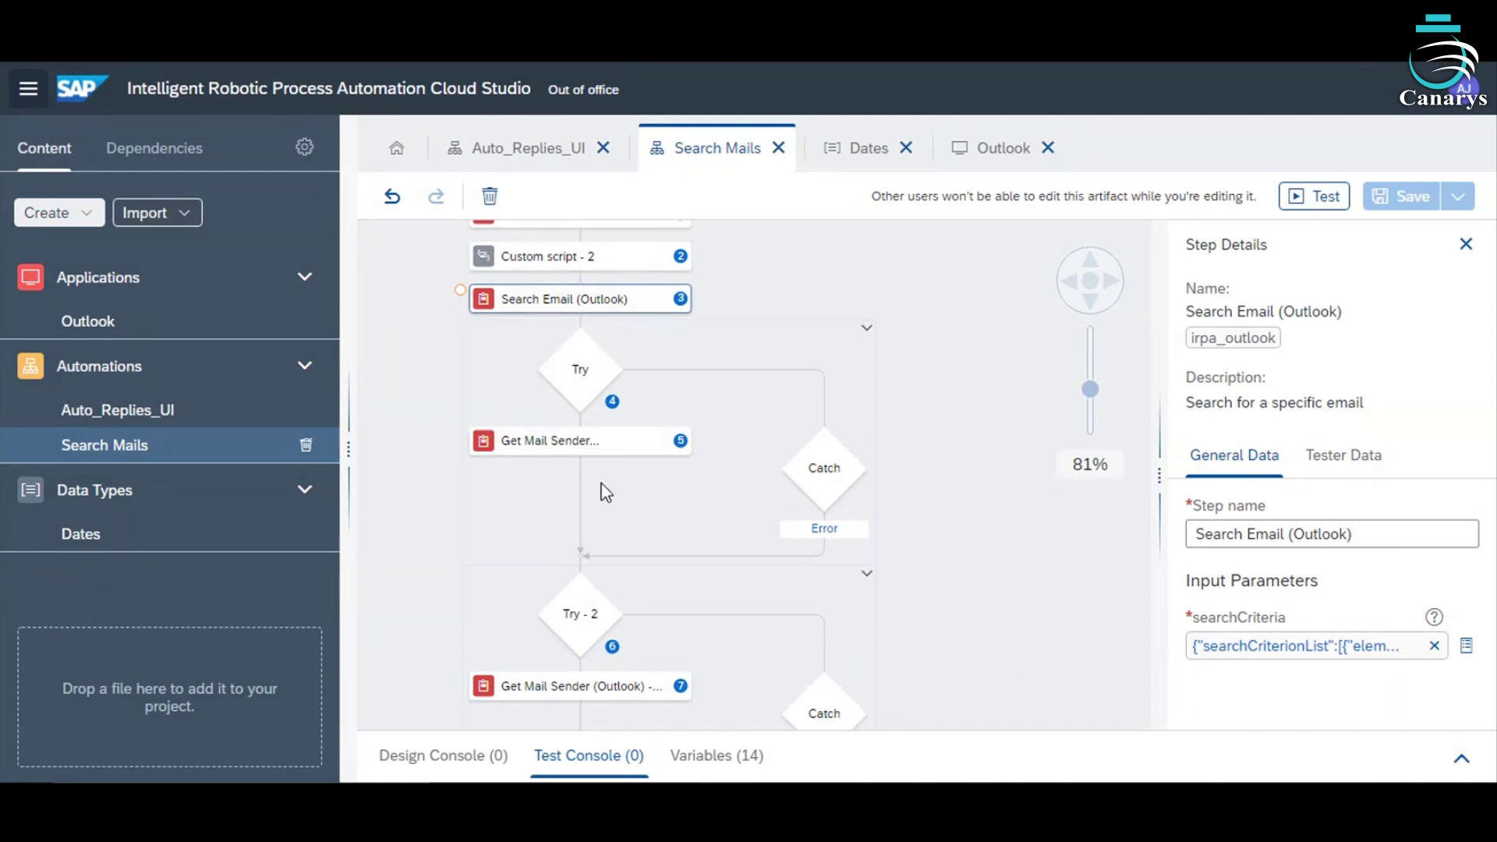
click(570, 444)
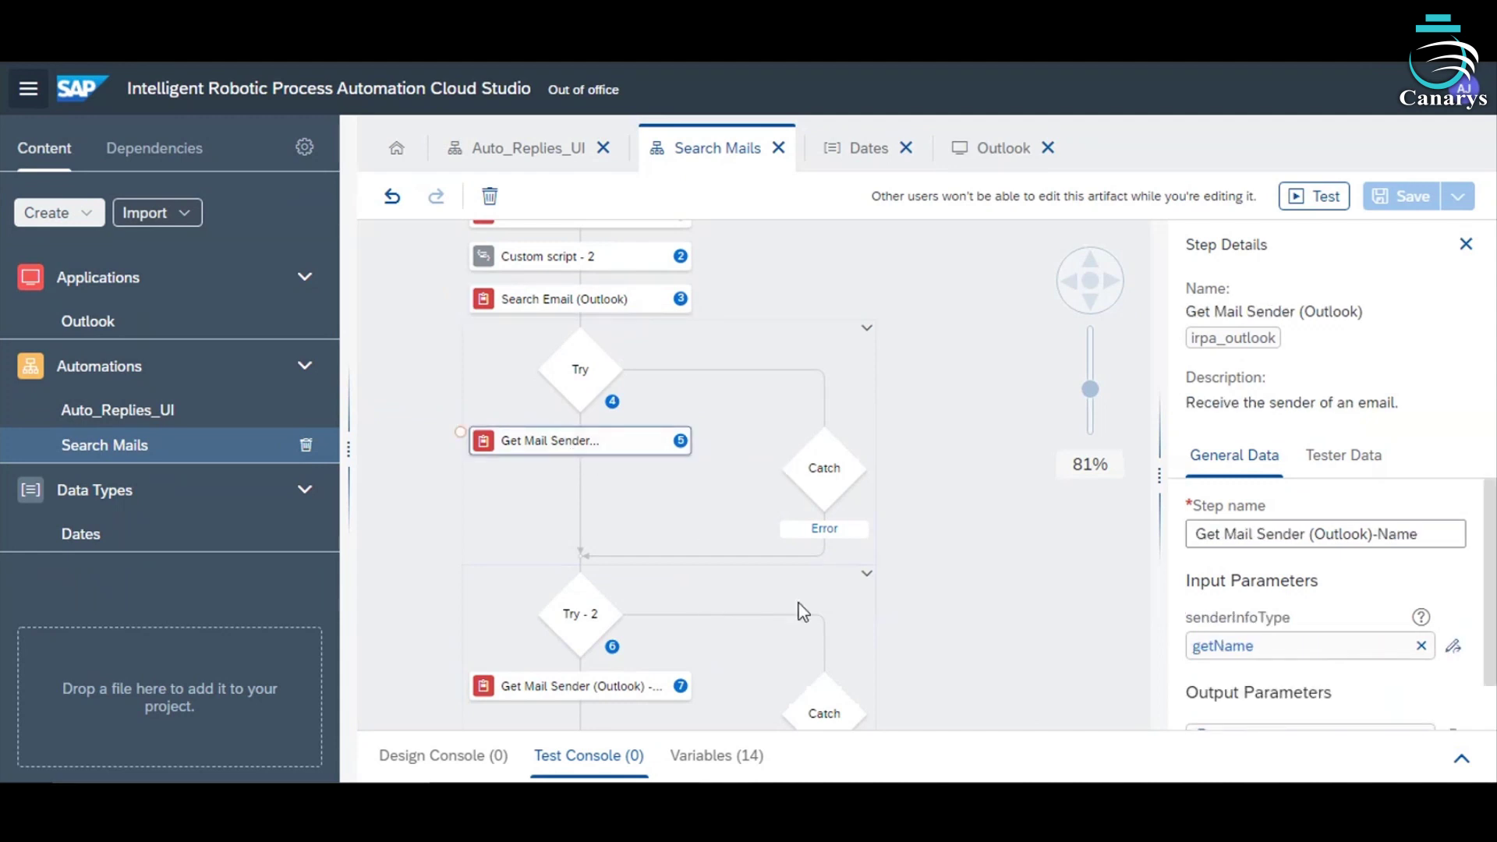
scroll(1264, 640, down, 1)
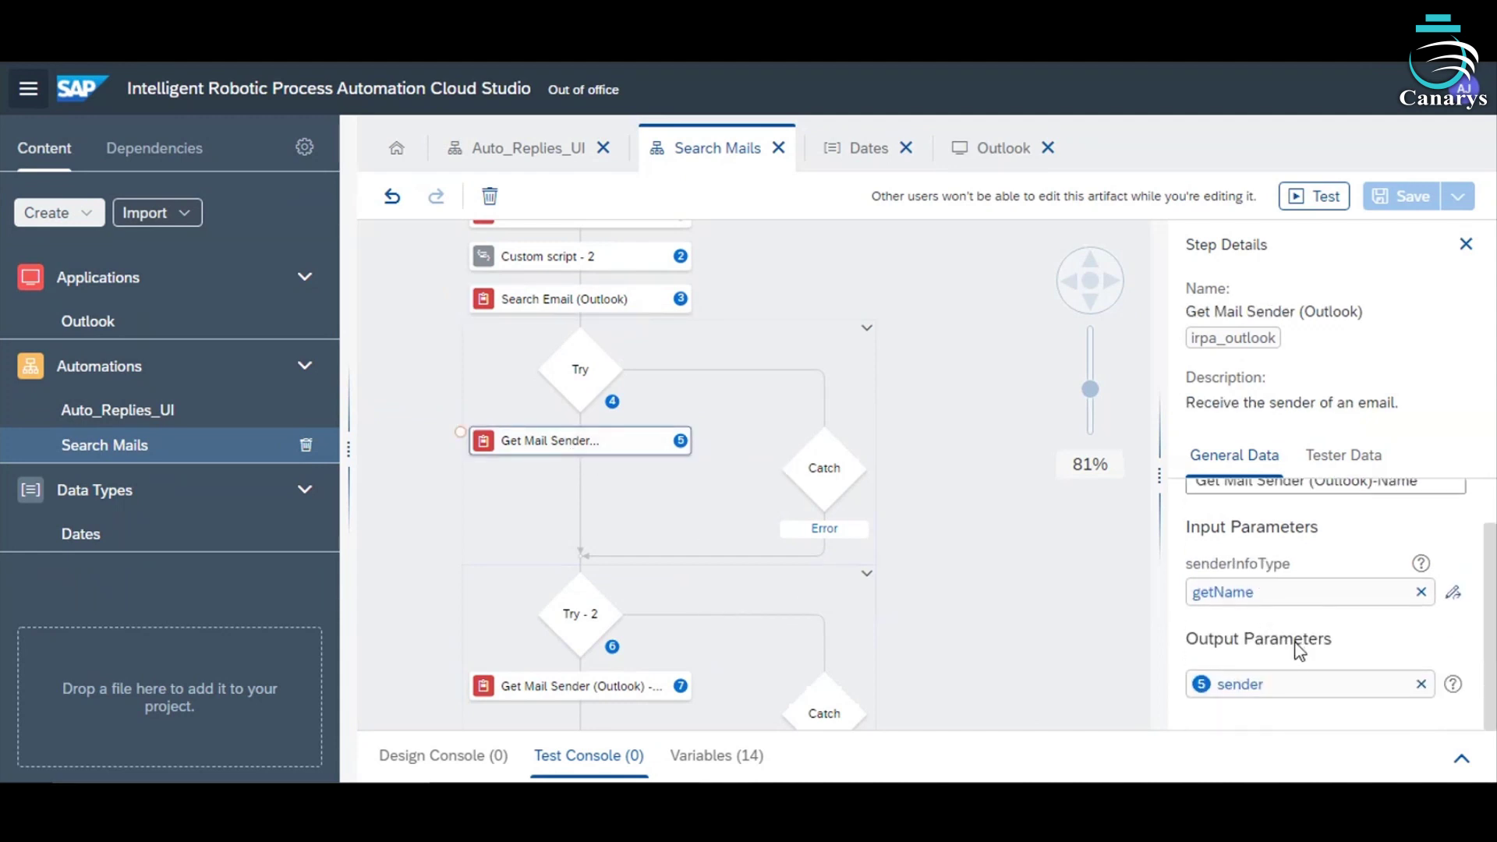
scroll(658, 585, down, 2)
scroll(658, 585, down, 2)
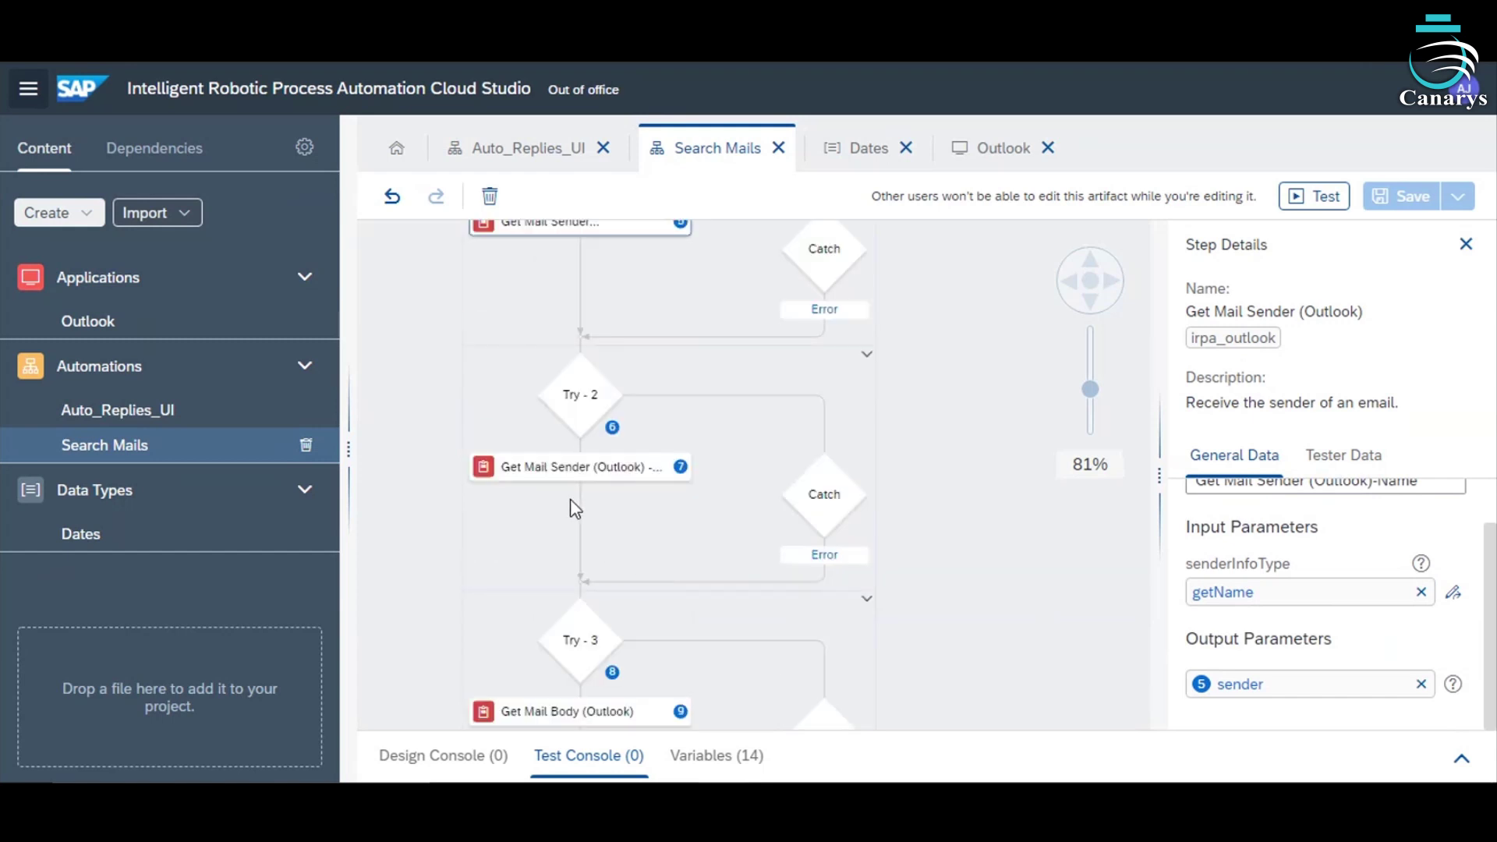
click(560, 474)
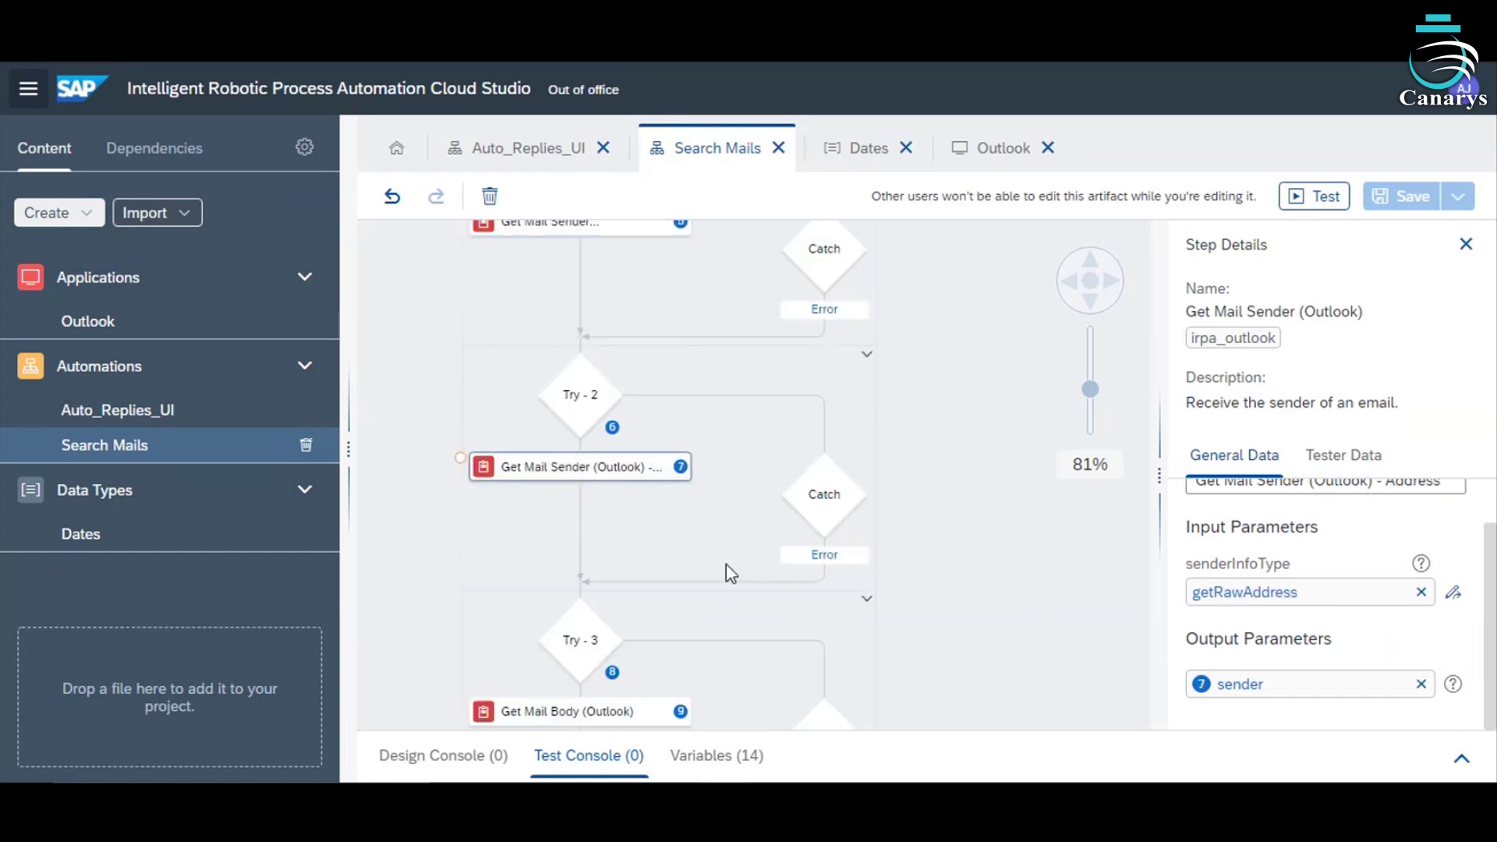
Step: Inspect the output parameters of the Get Mail Body and Get Mail Recipient steps in Try - 3 and Try - 4
scroll(662, 575, down, 4)
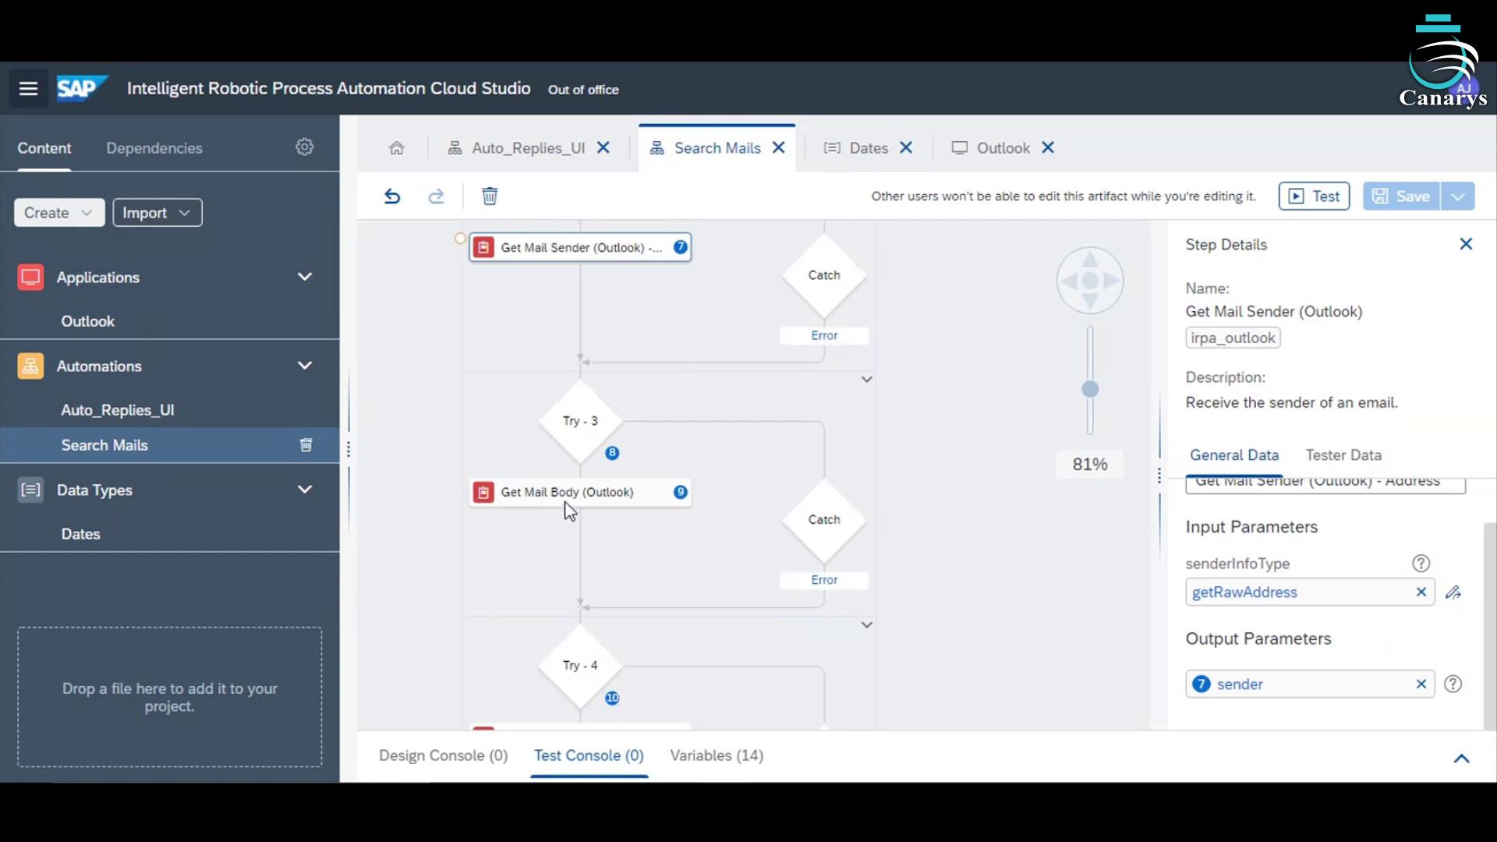
click(570, 510)
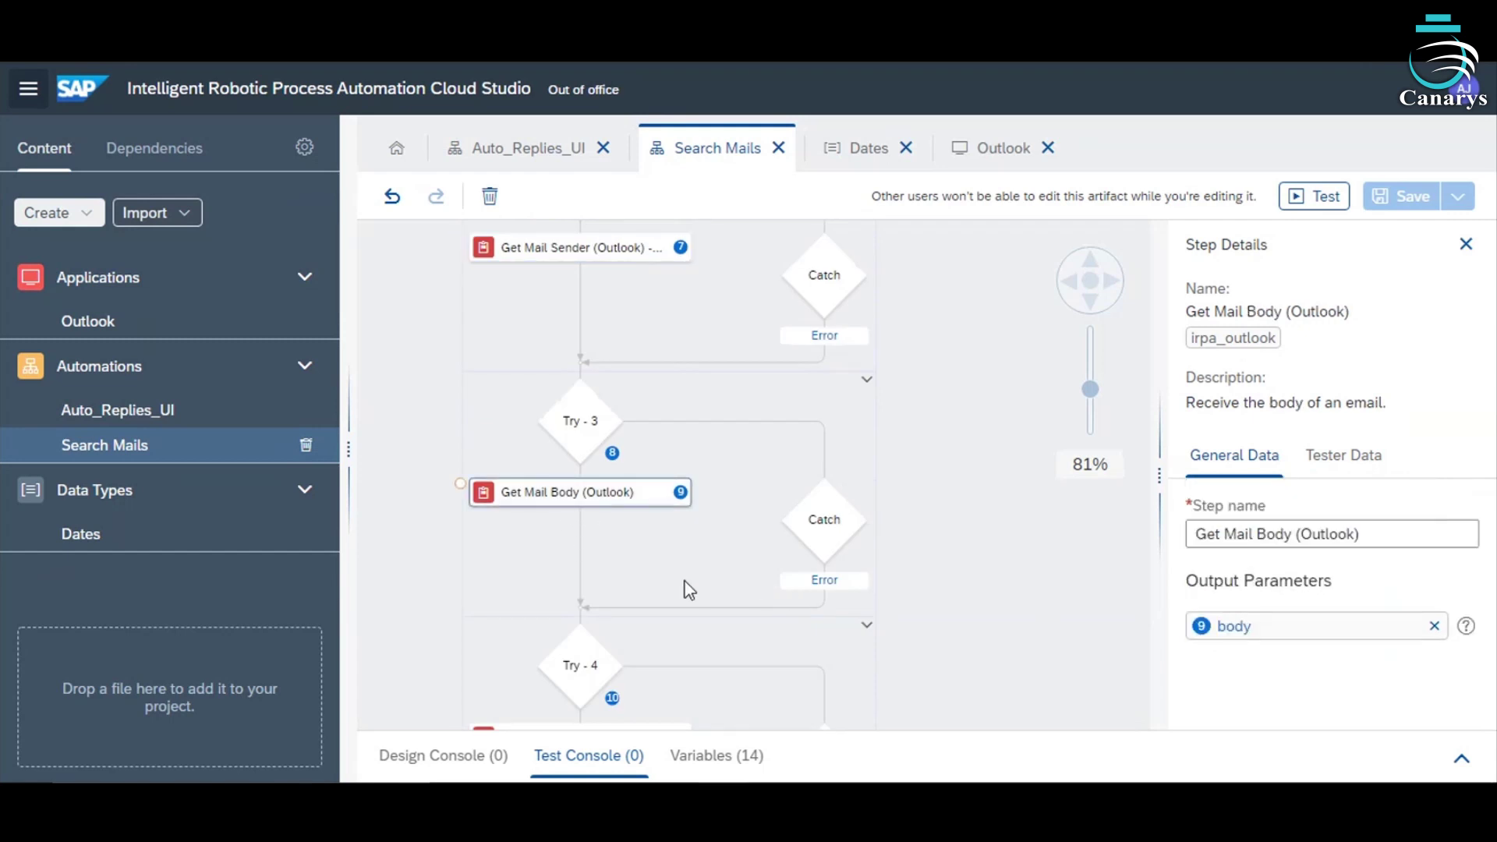
scroll(689, 590, down, 4)
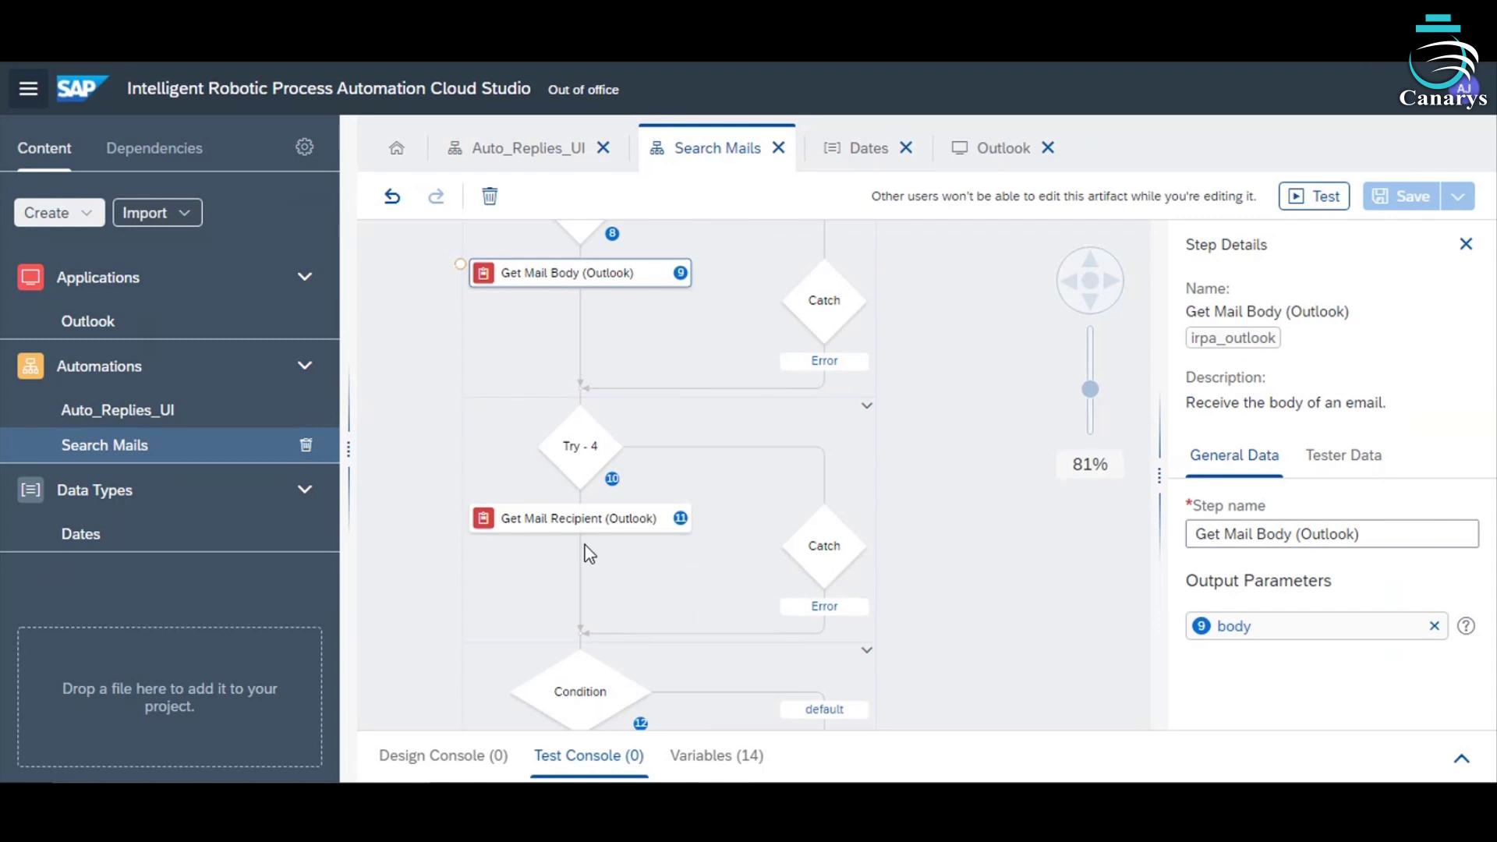
click(585, 519)
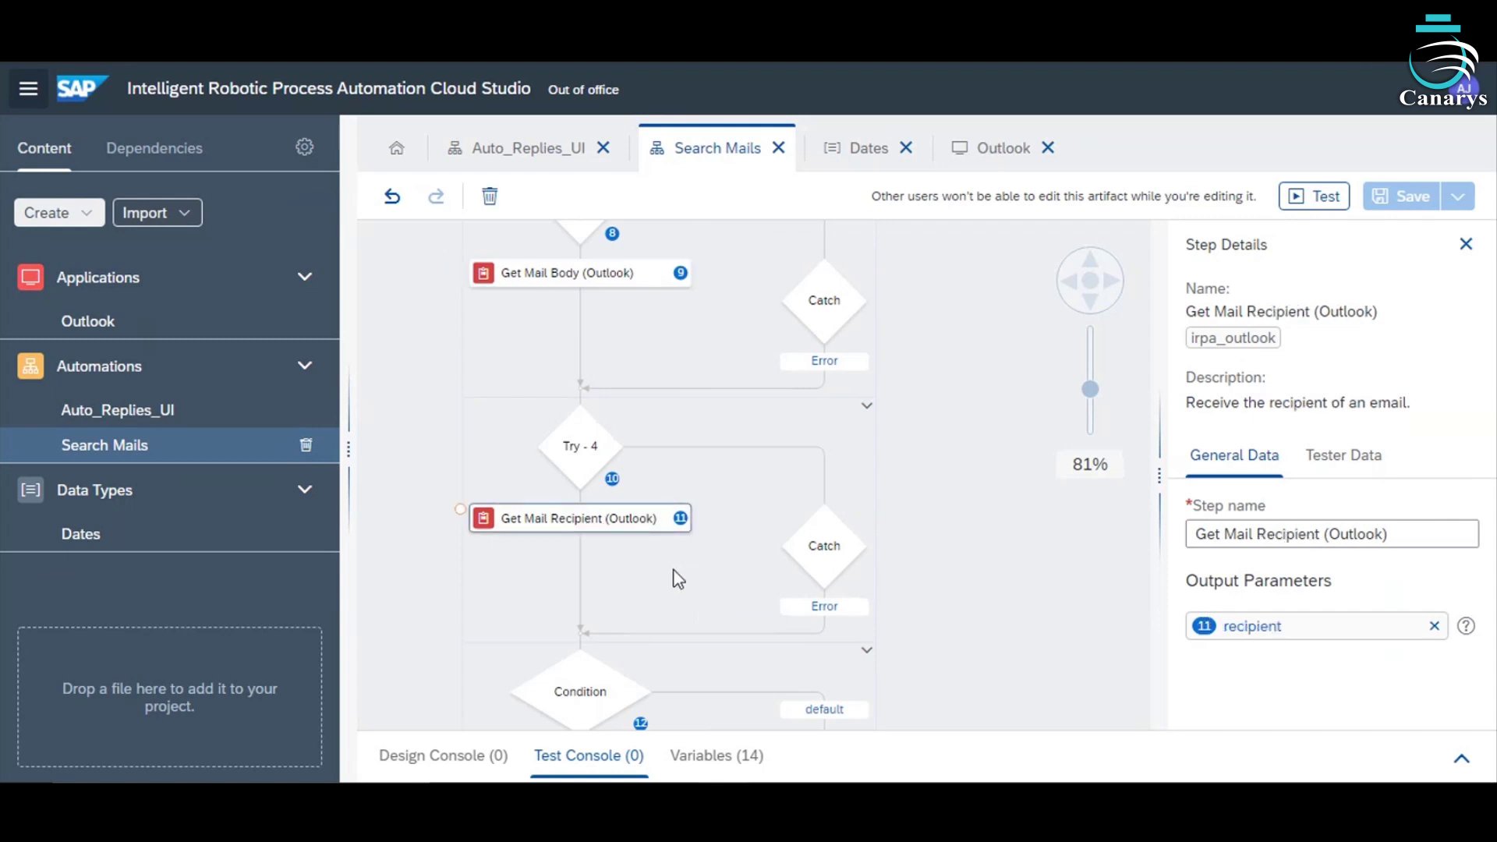
Step: Look back over the Try blocks and examine the expression of the Condition that follows Try - 4
scroll(677, 579, down, 2)
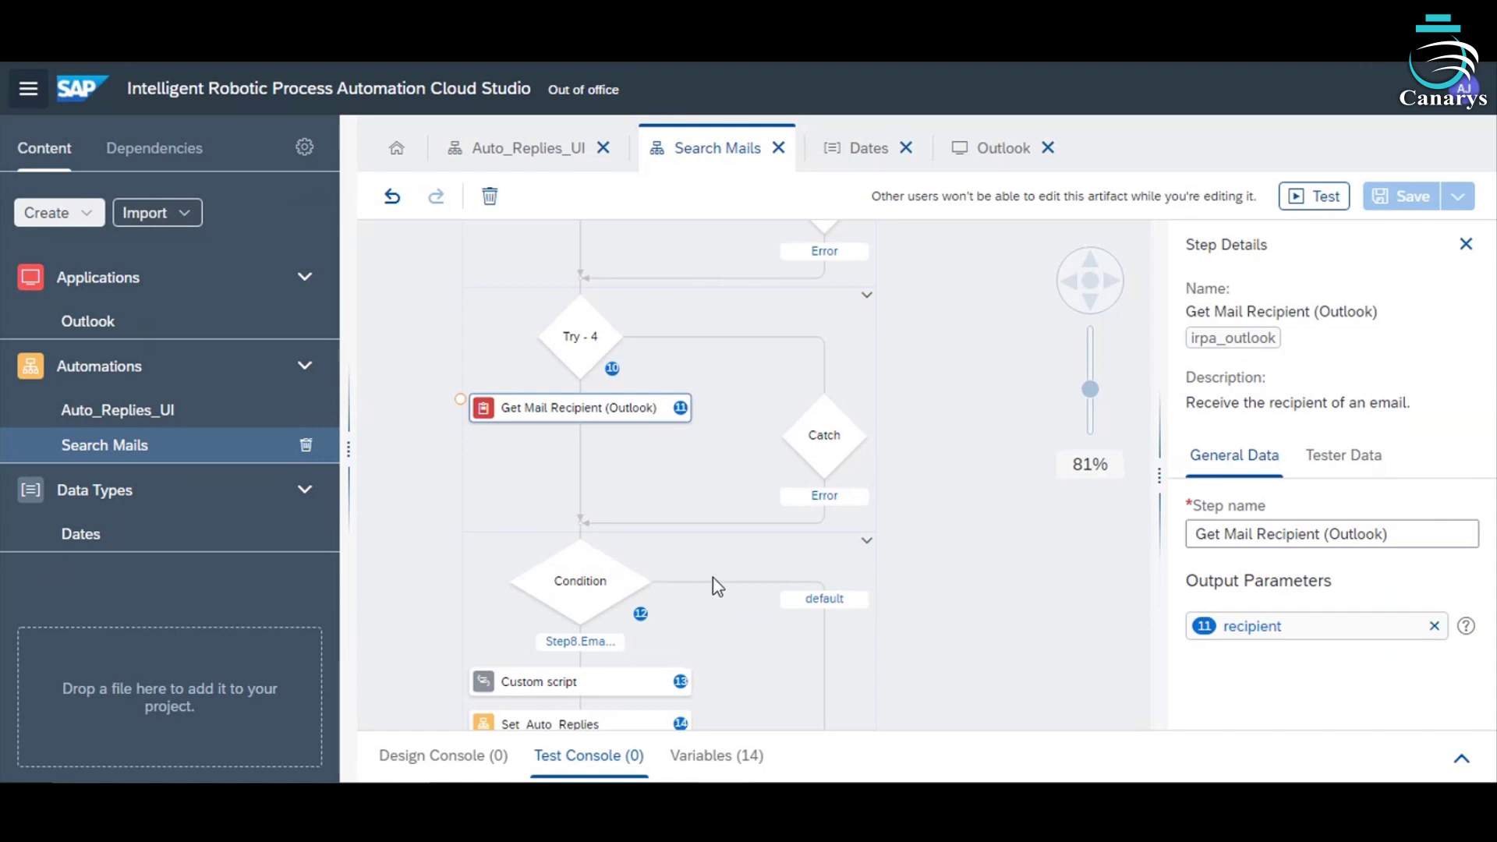
scroll(690, 526, up, 5)
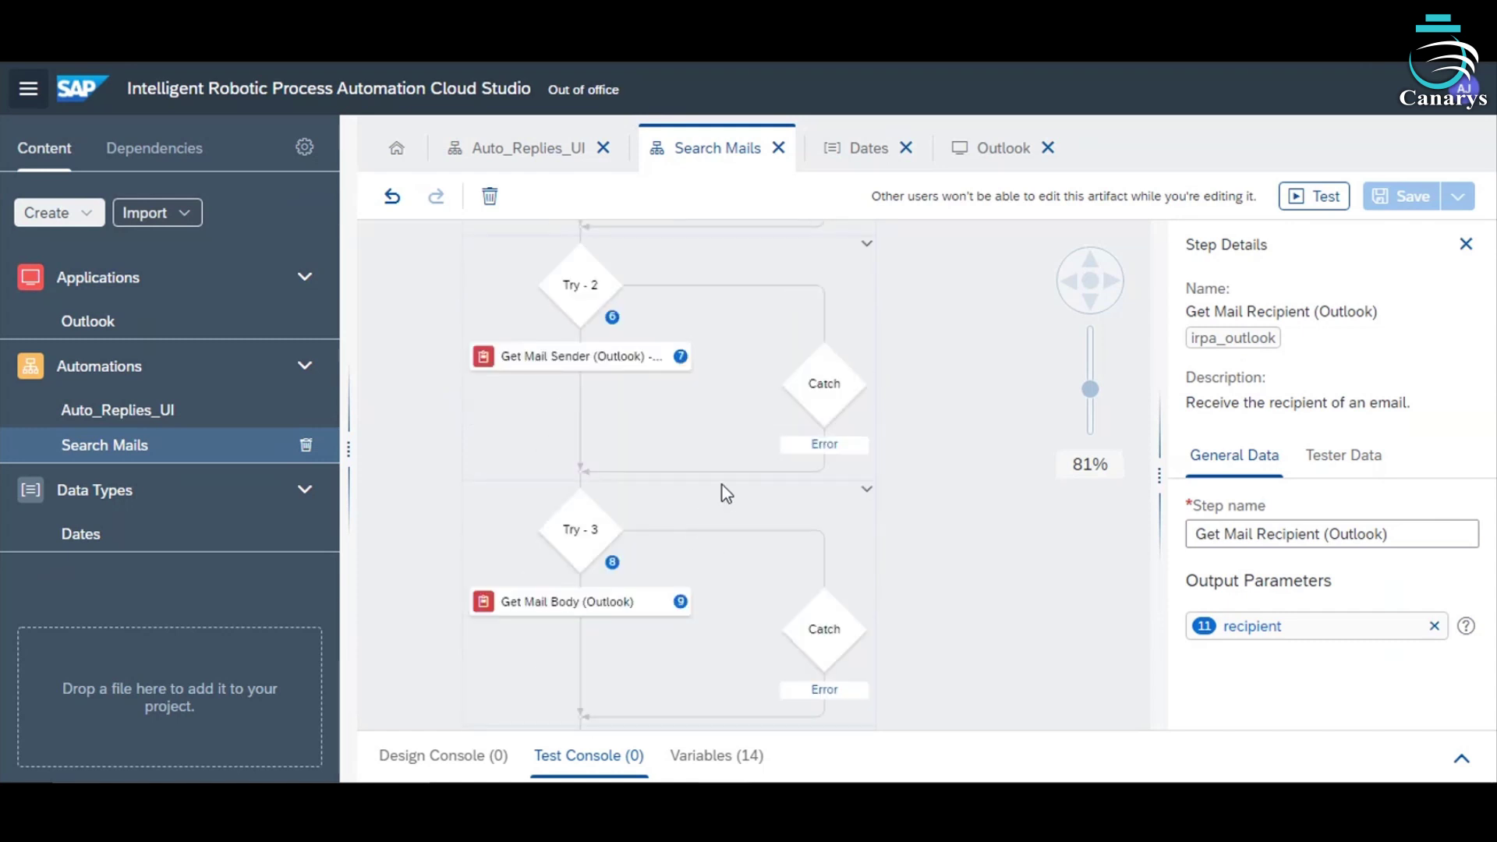
scroll(722, 491, up, 4)
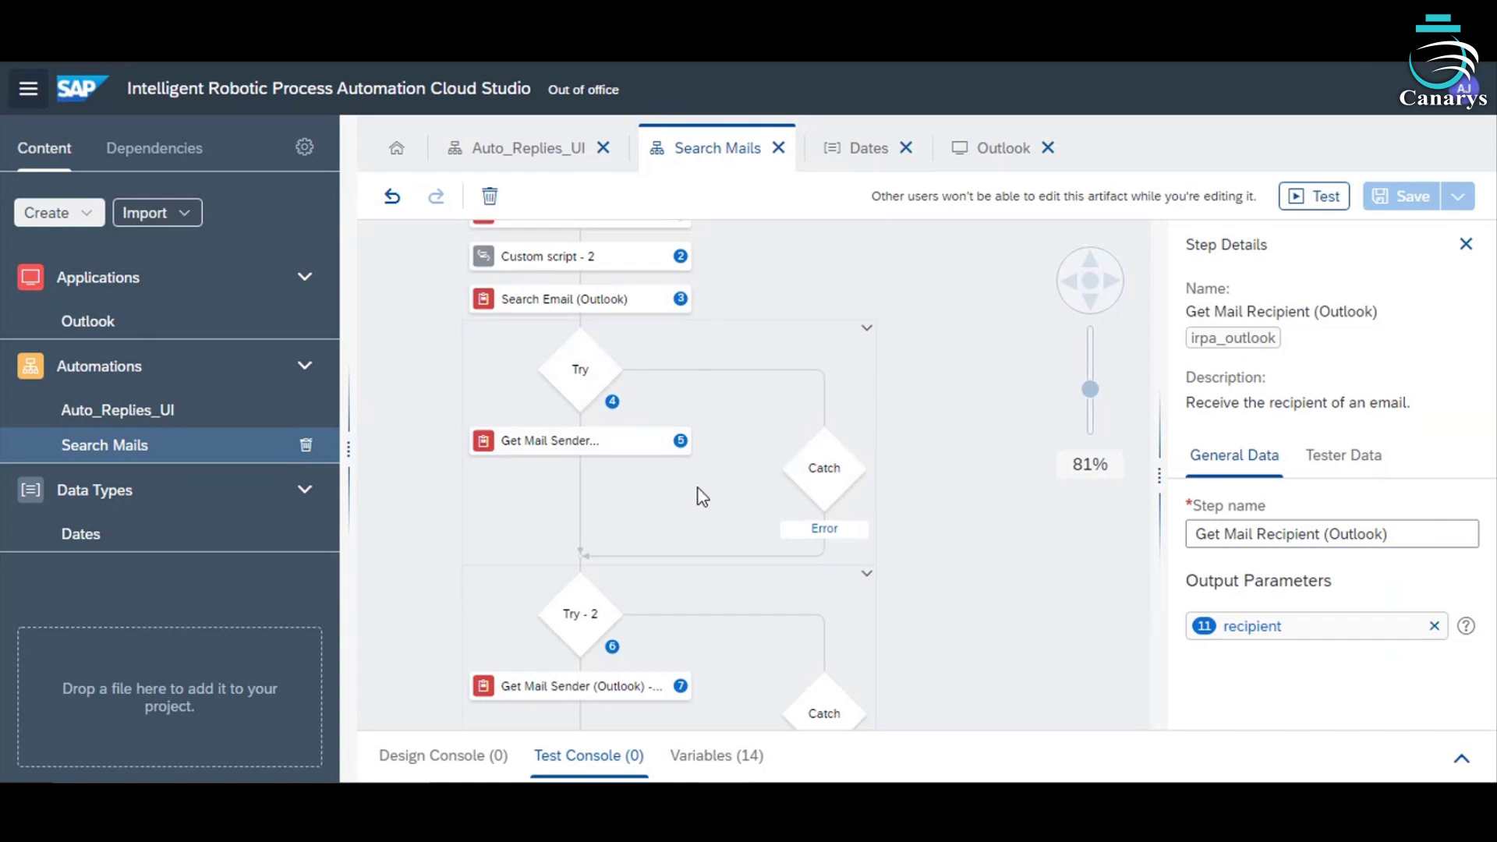
scroll(706, 530, down, 4)
scroll(700, 534, down, 8)
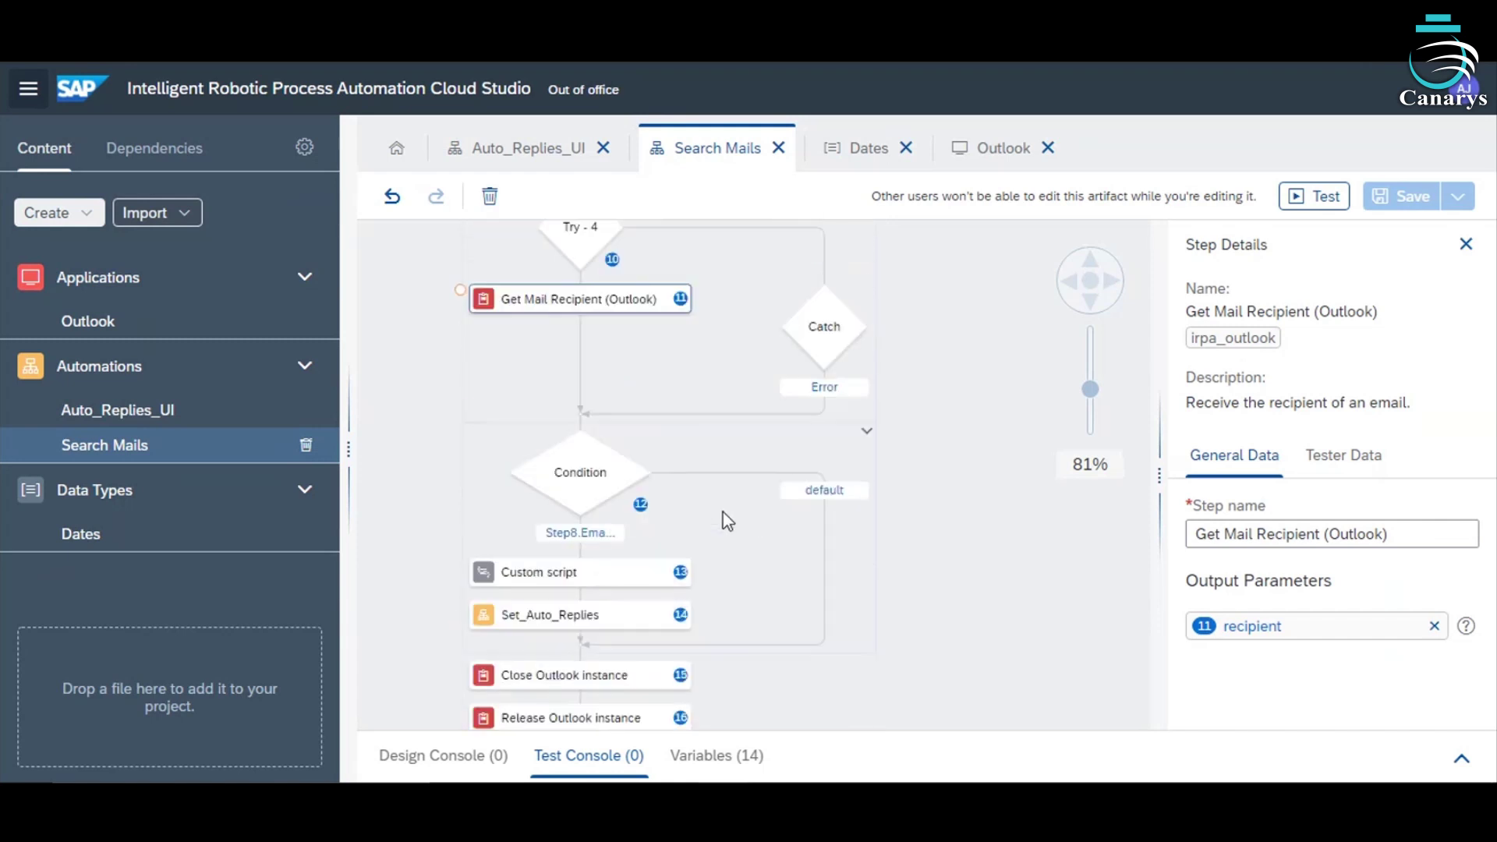
scroll(734, 503, up, 1)
click(585, 483)
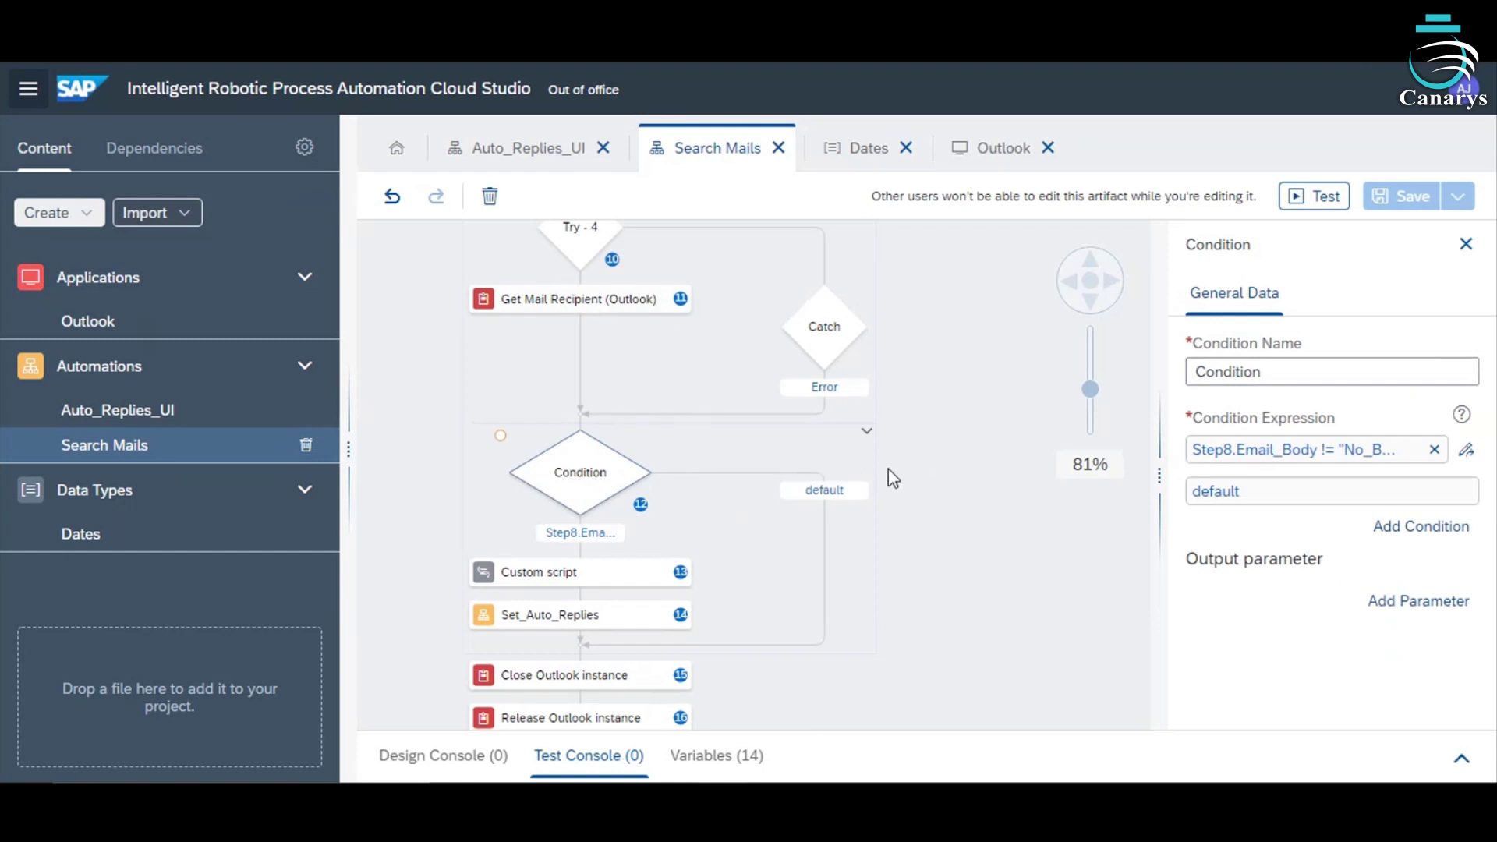
Step: Inspect the Custom script and Set_Auto_Replies steps under the Condition, and open the Custom script's code for reading
scroll(598, 578, down, 2)
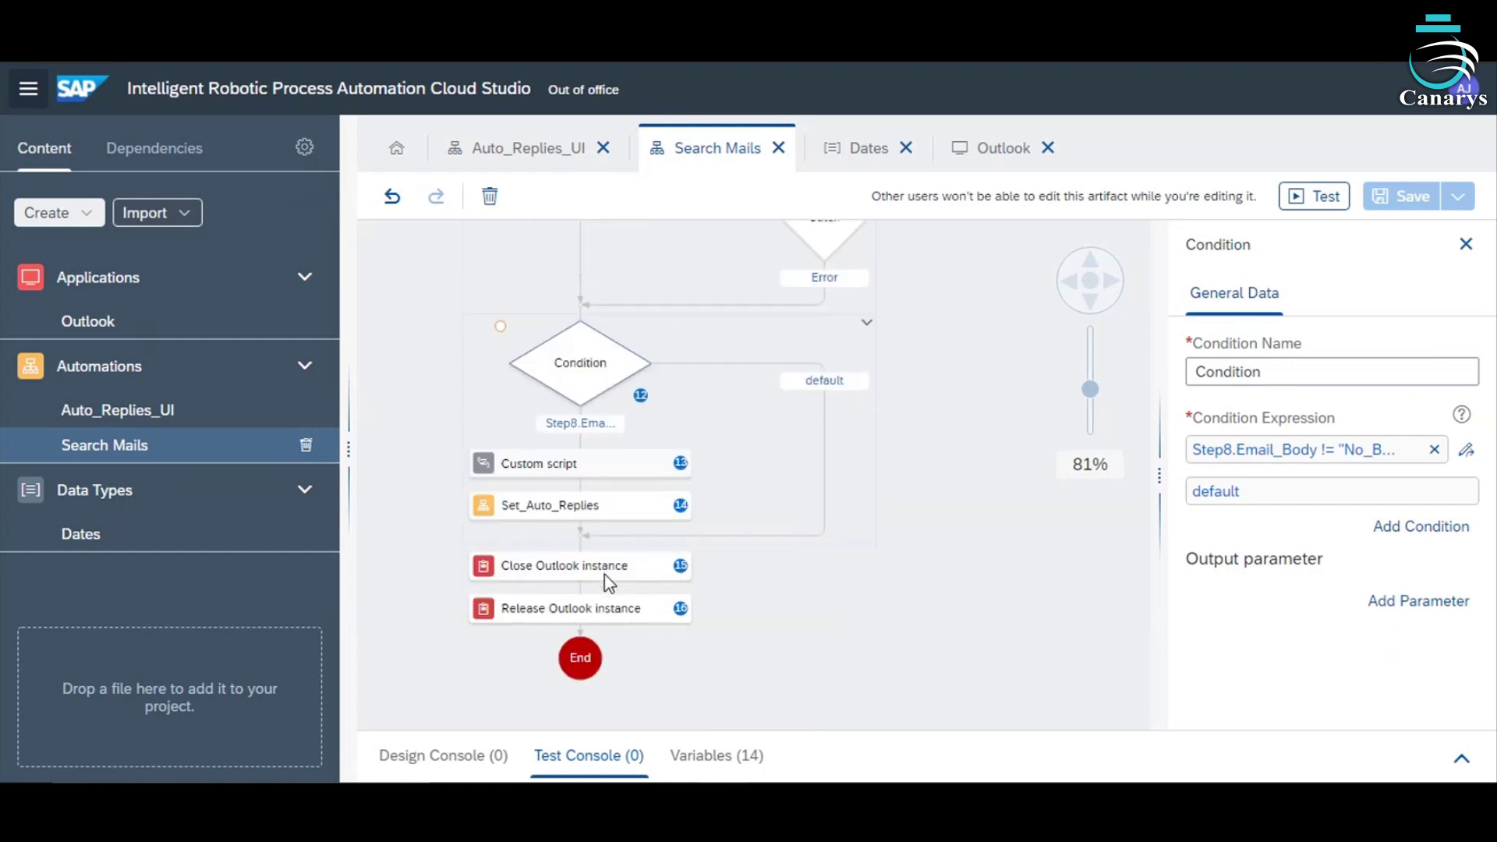
click(586, 467)
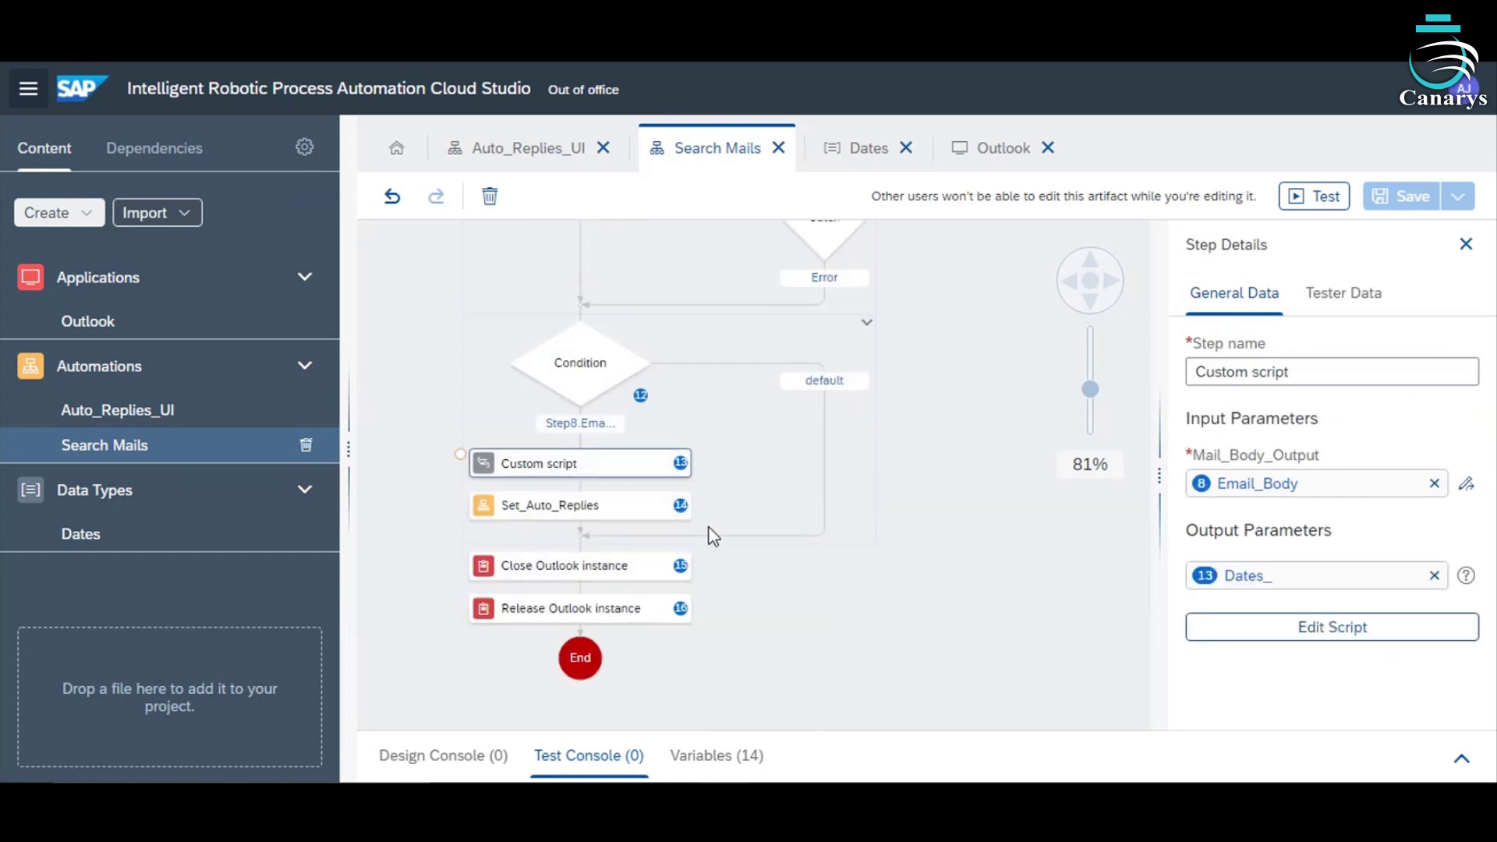
click(594, 511)
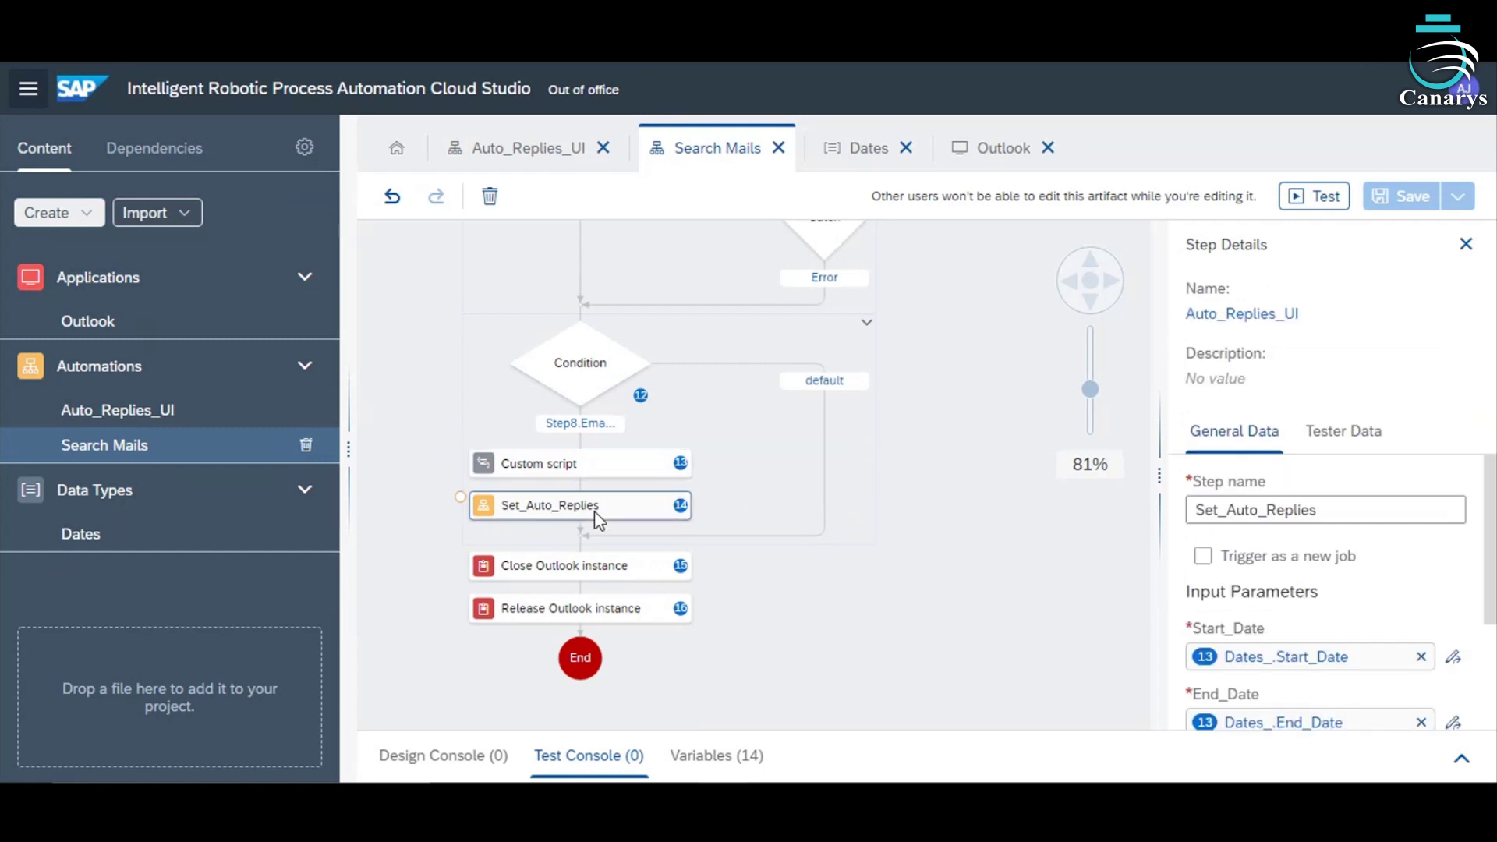
click(604, 470)
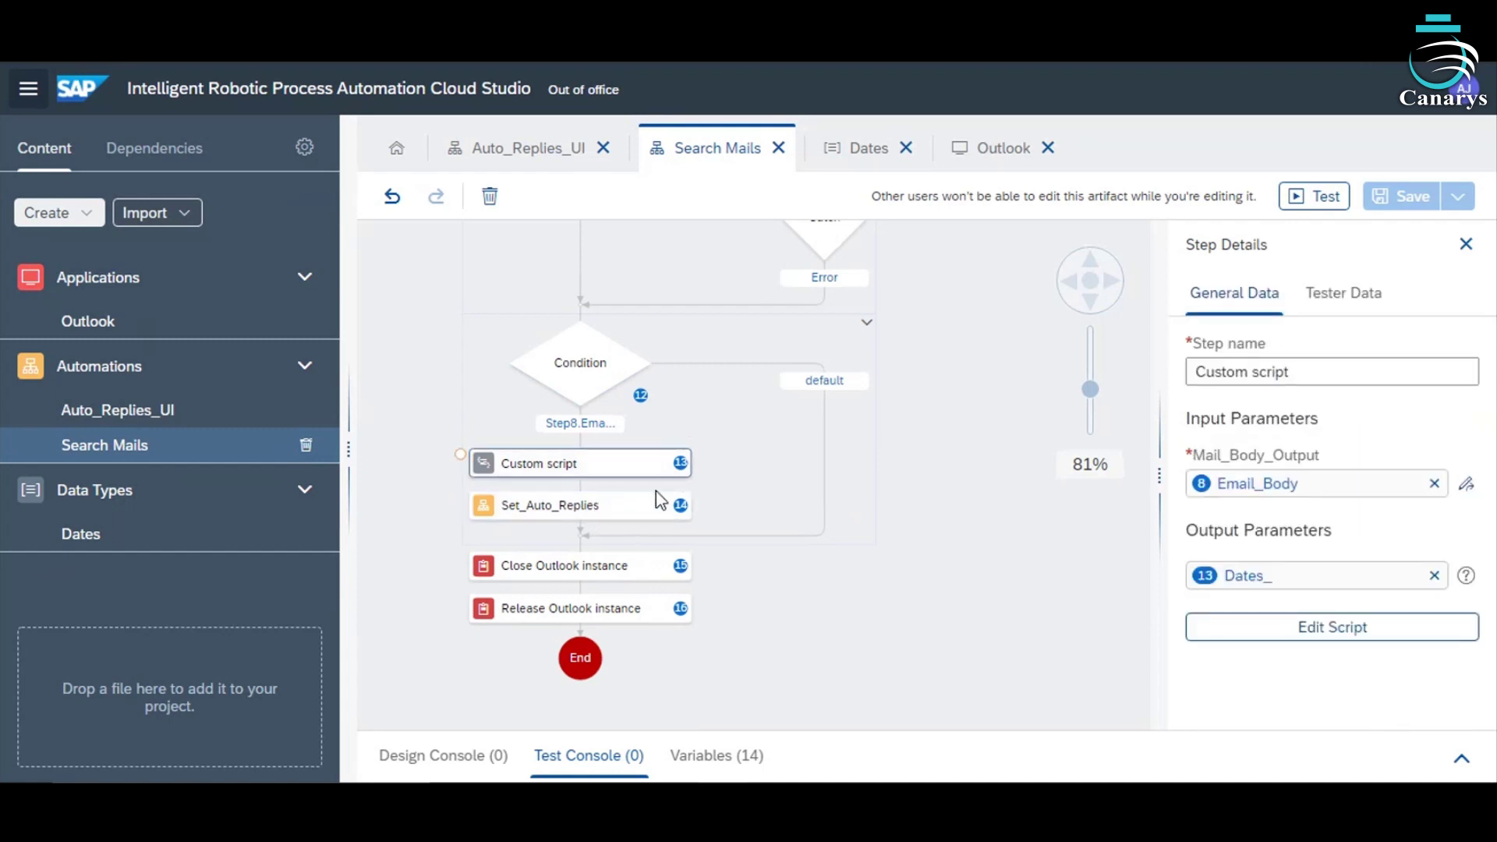
click(1301, 633)
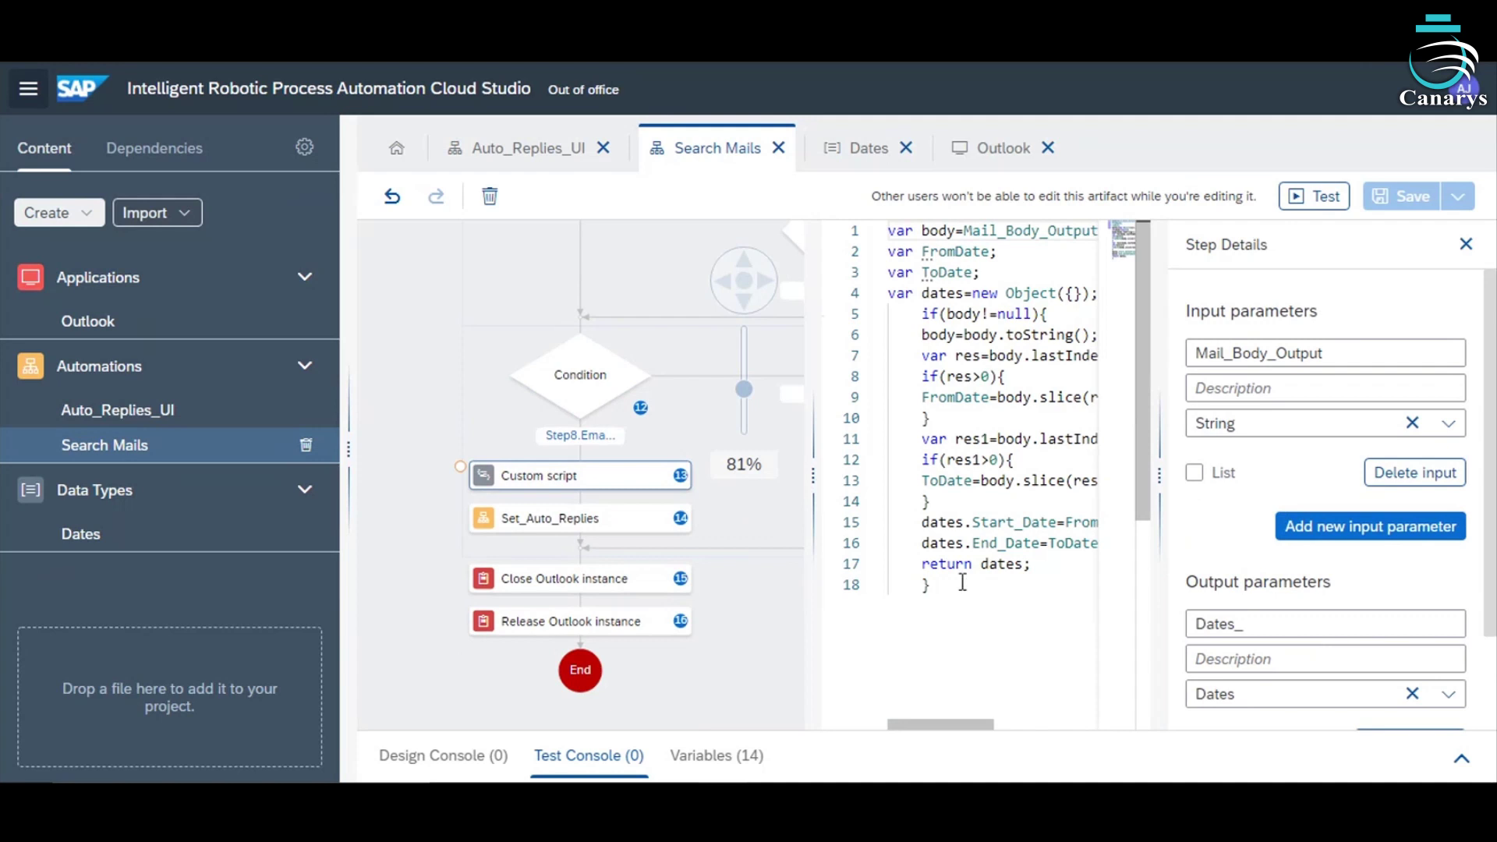
Step: Examine the FromDate and ToDate variables in the Custom script's code and its Dates_ output parameter, and close the script
click(946, 255)
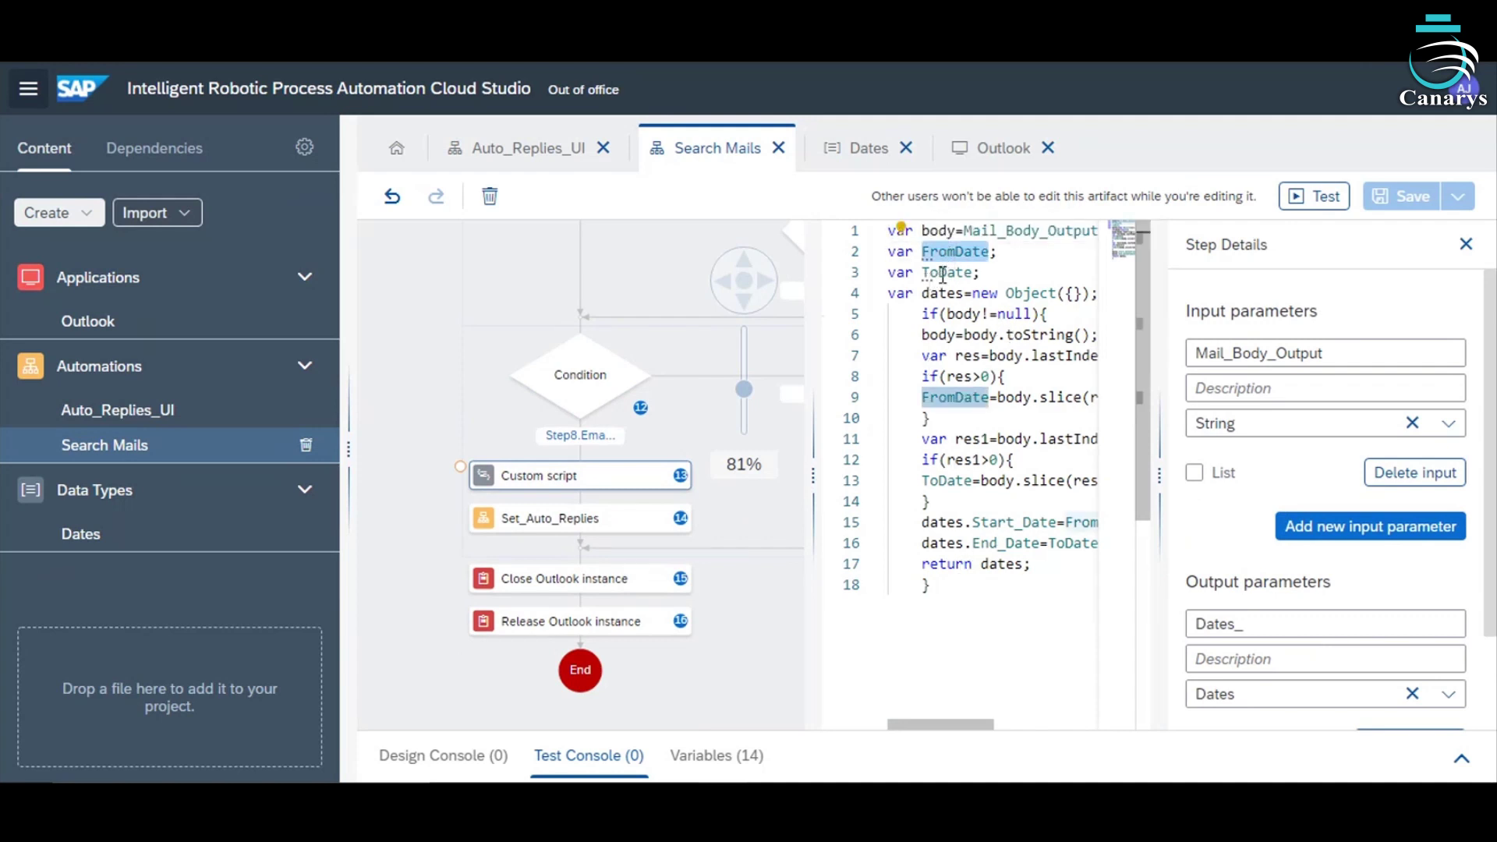
click(944, 273)
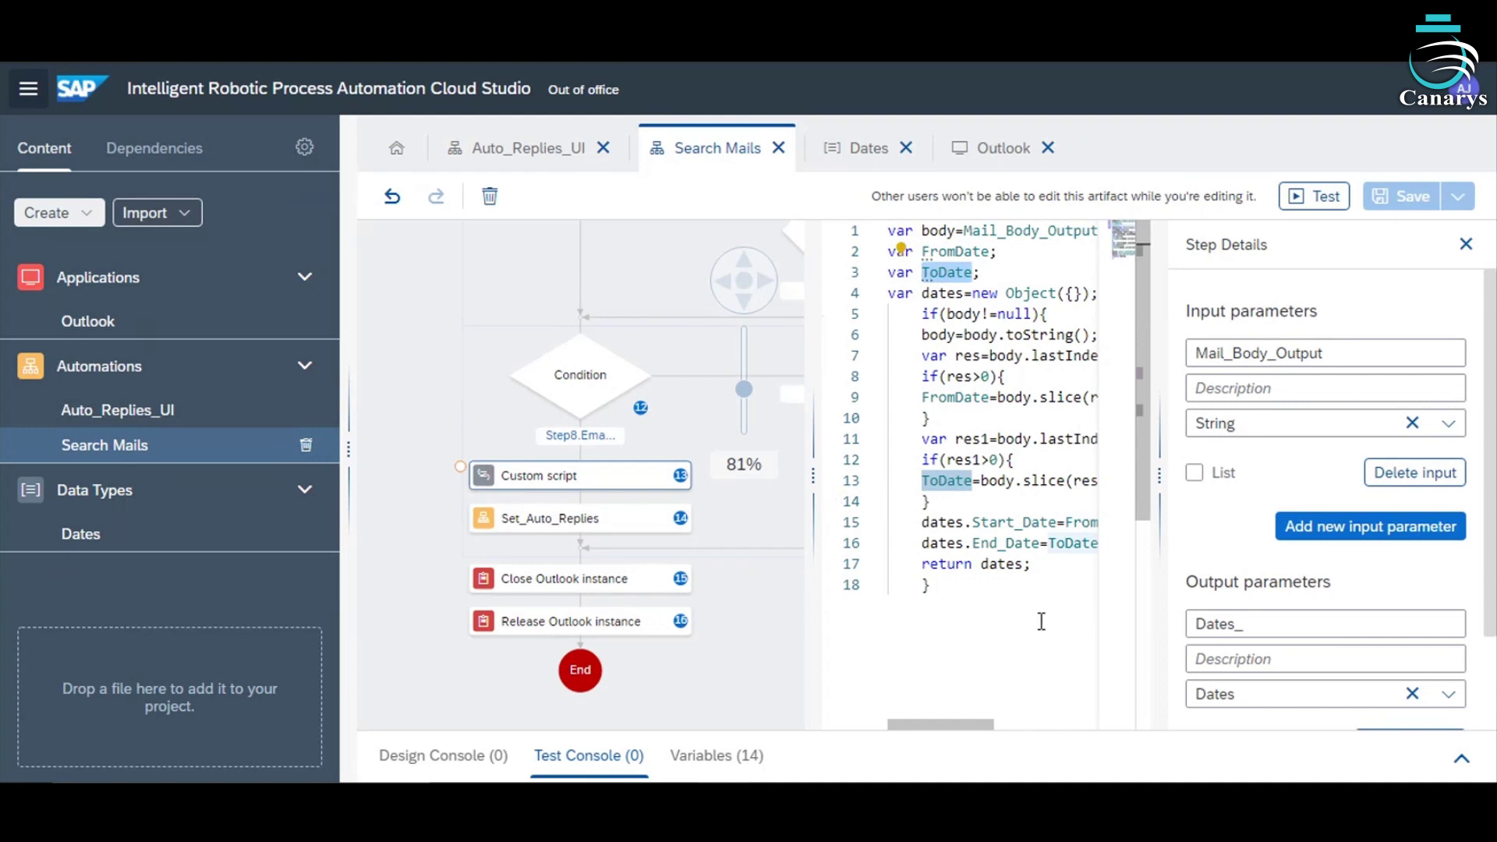
scroll(1263, 546, down, 2)
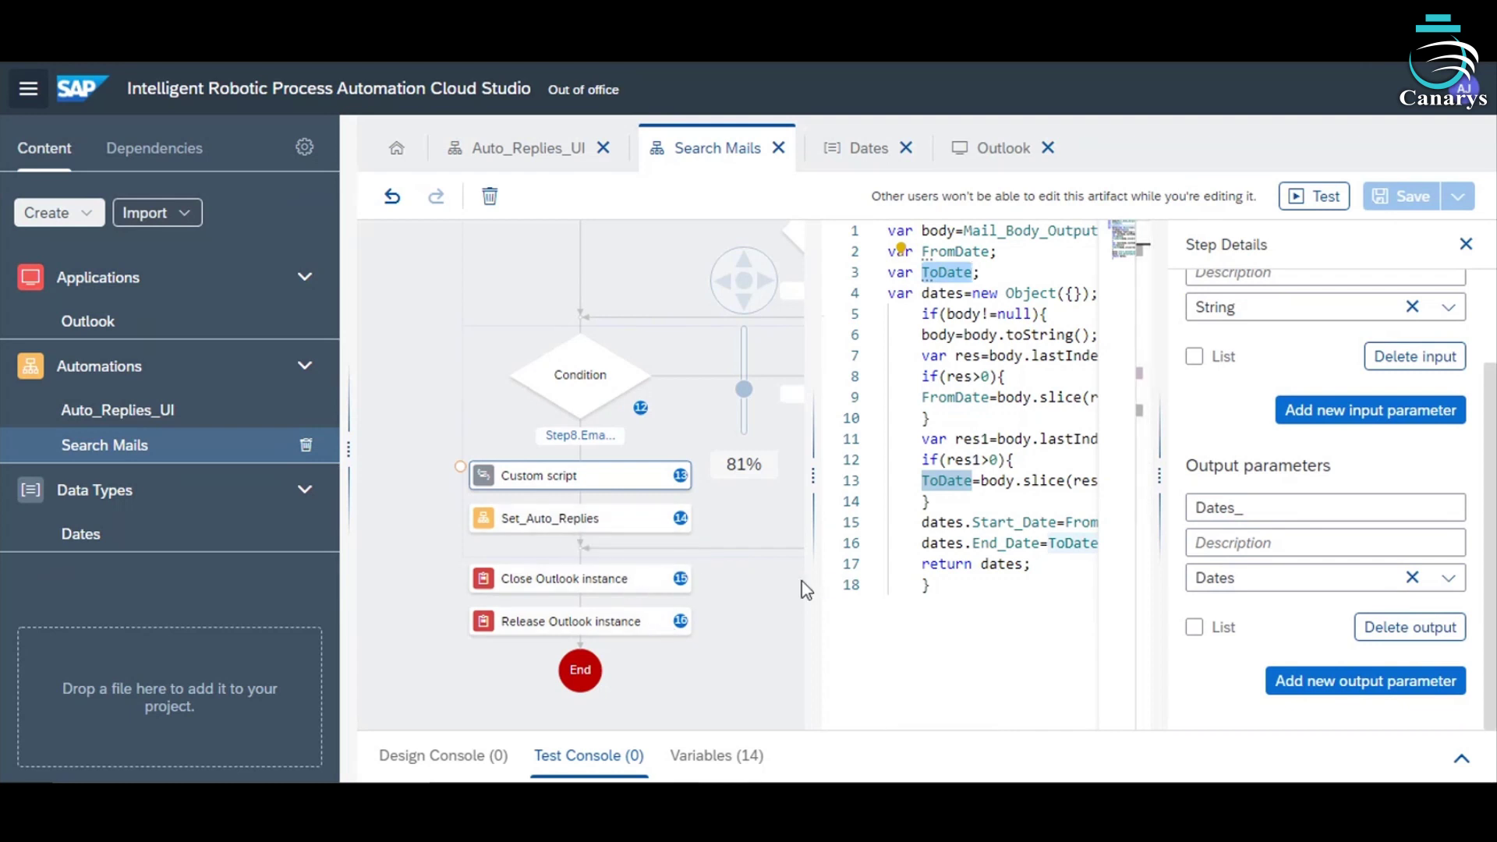
click(1466, 245)
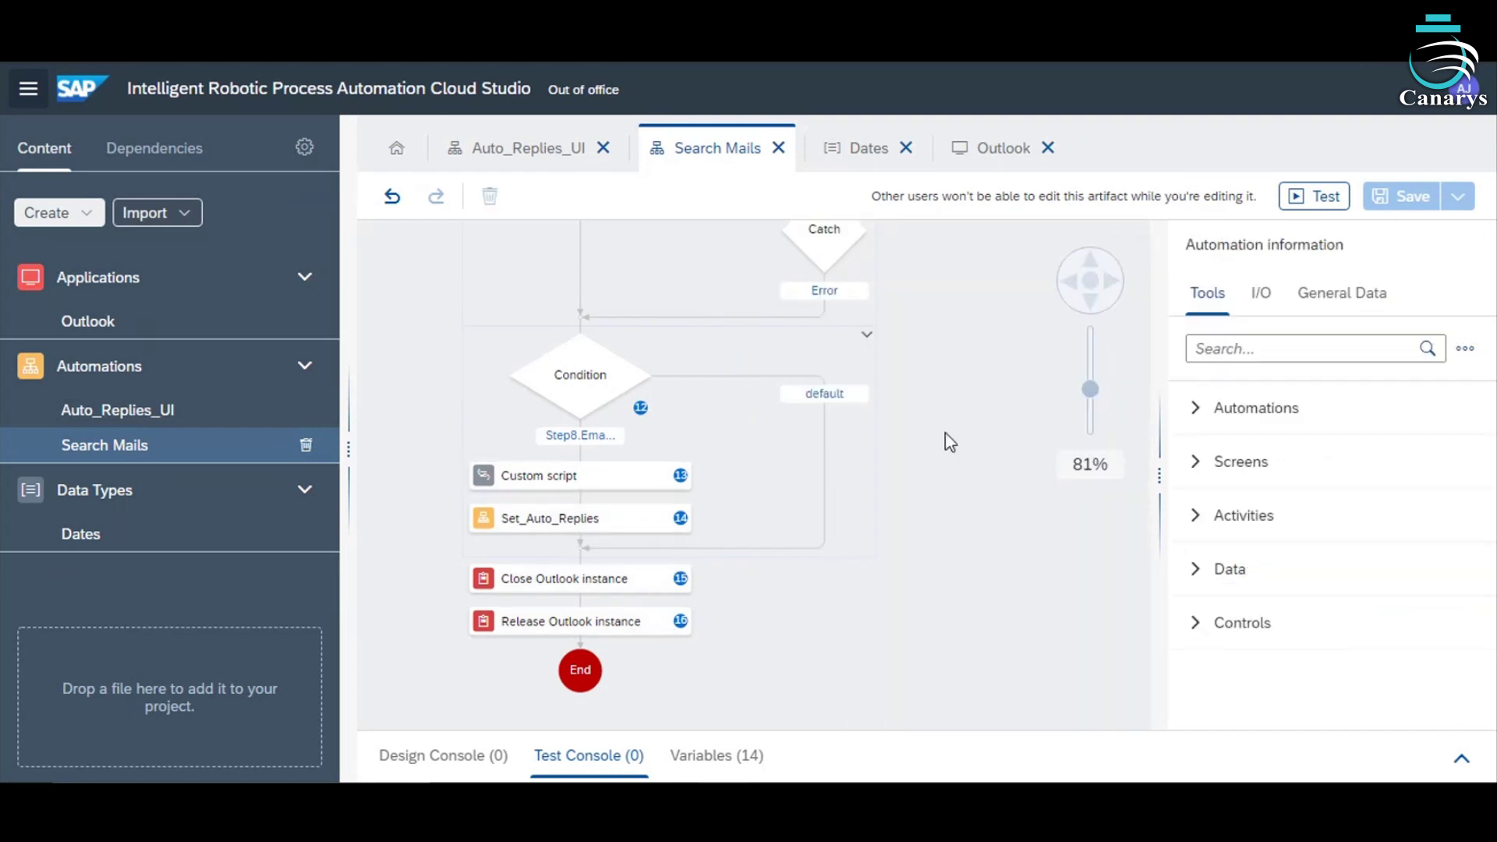
Step: Inspect the input parameters of the Set_Auto_Replies step and view its Contact_Person expression without changing it
click(548, 524)
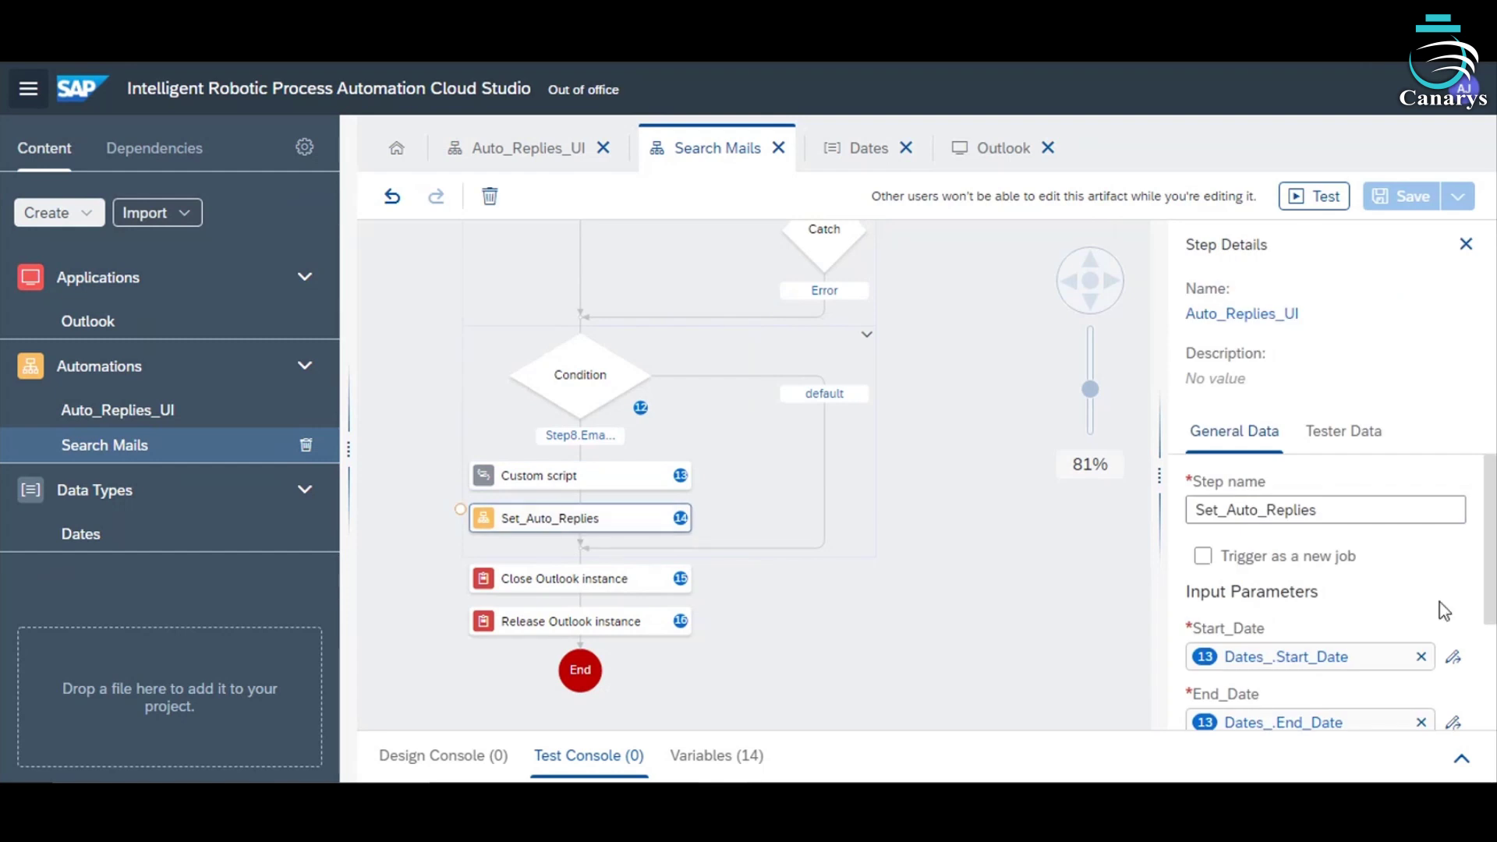
scroll(1380, 612, down, 3)
scroll(1308, 600, up, 2)
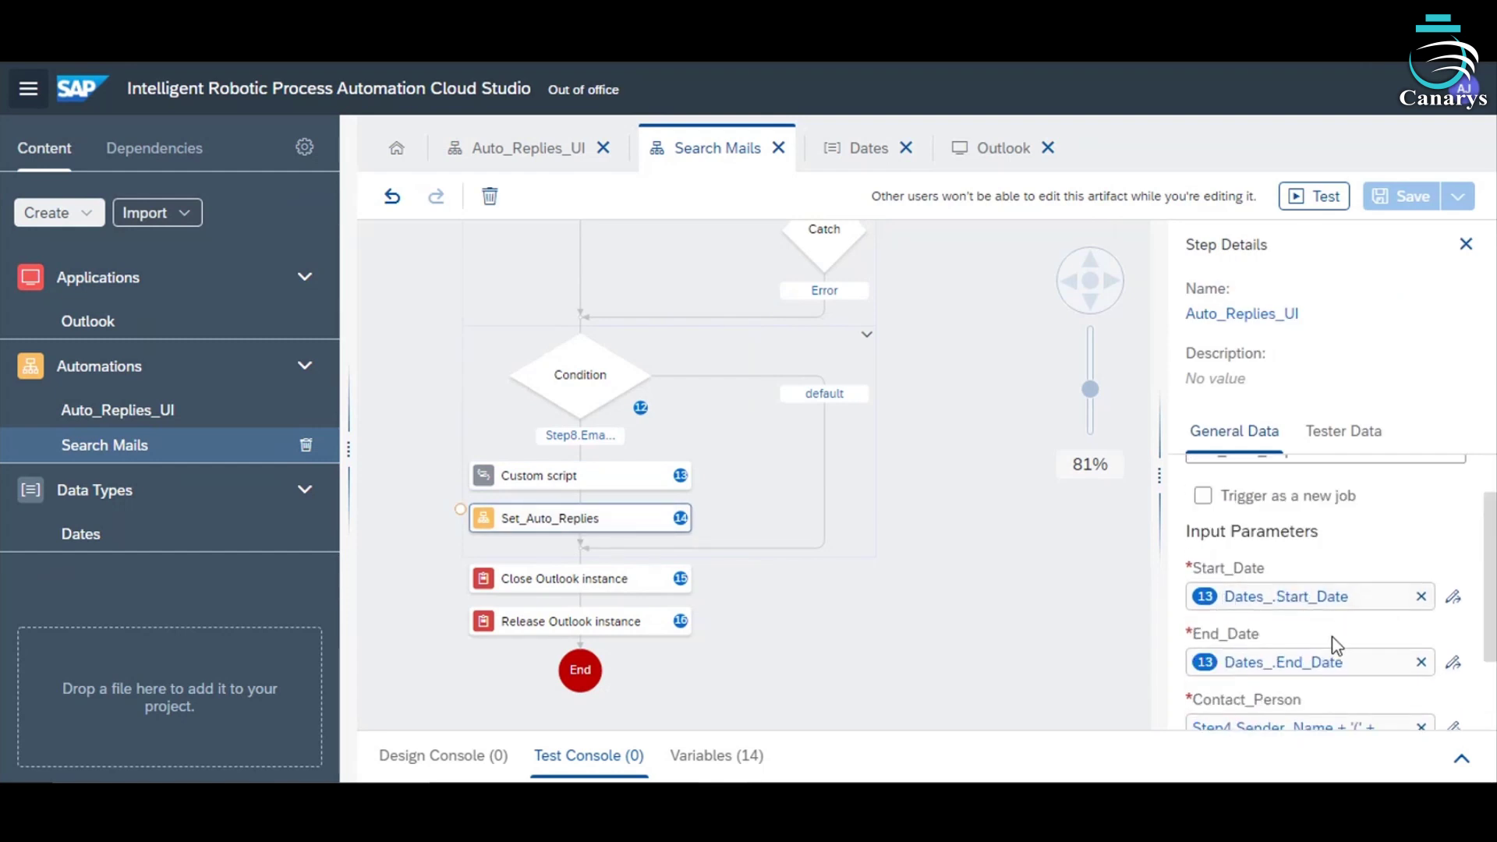
scroll(1302, 670, down, 2)
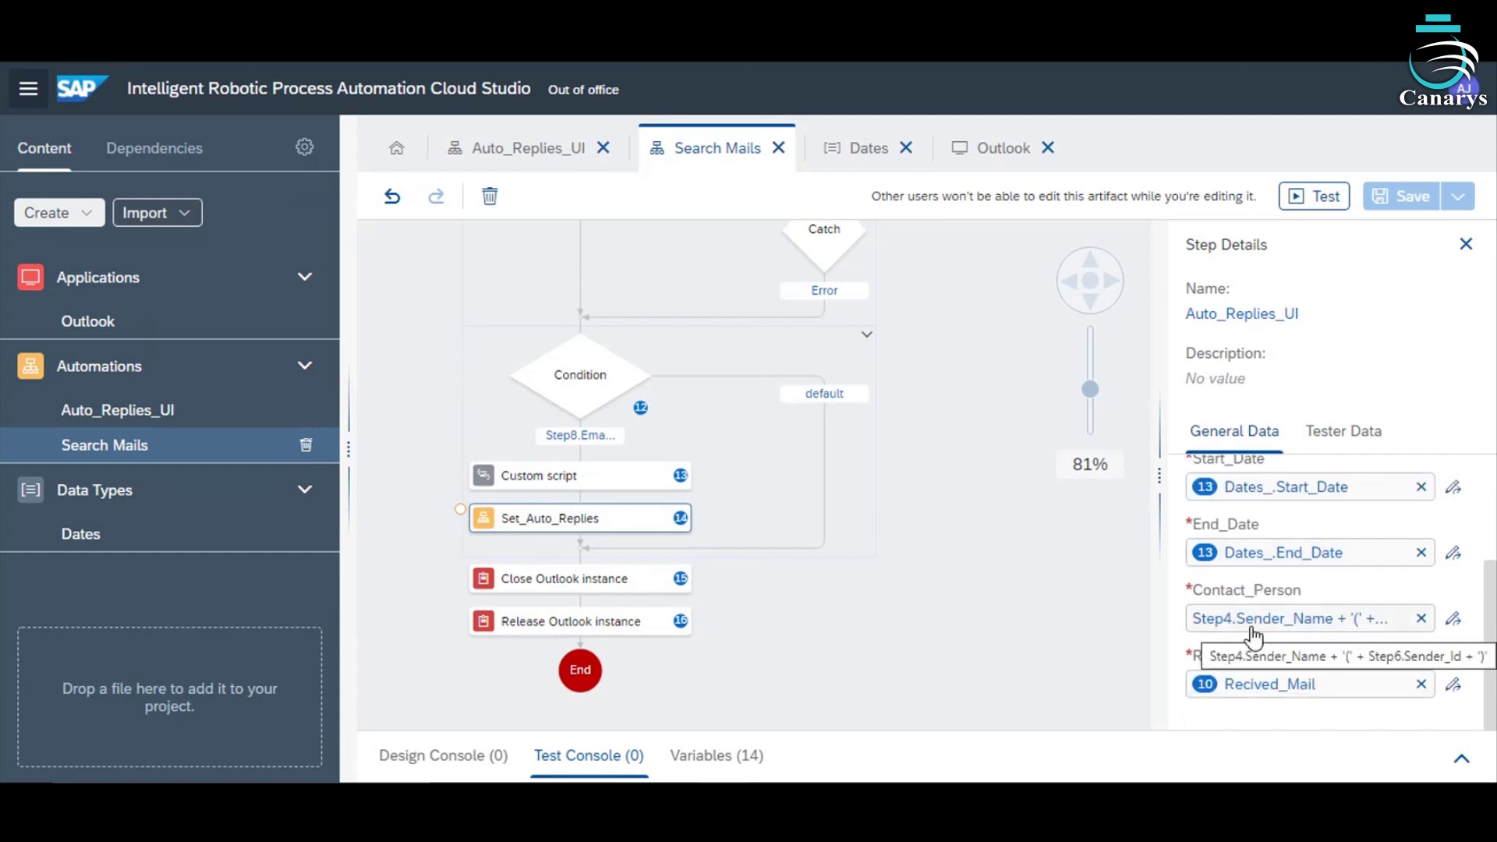
click(1453, 619)
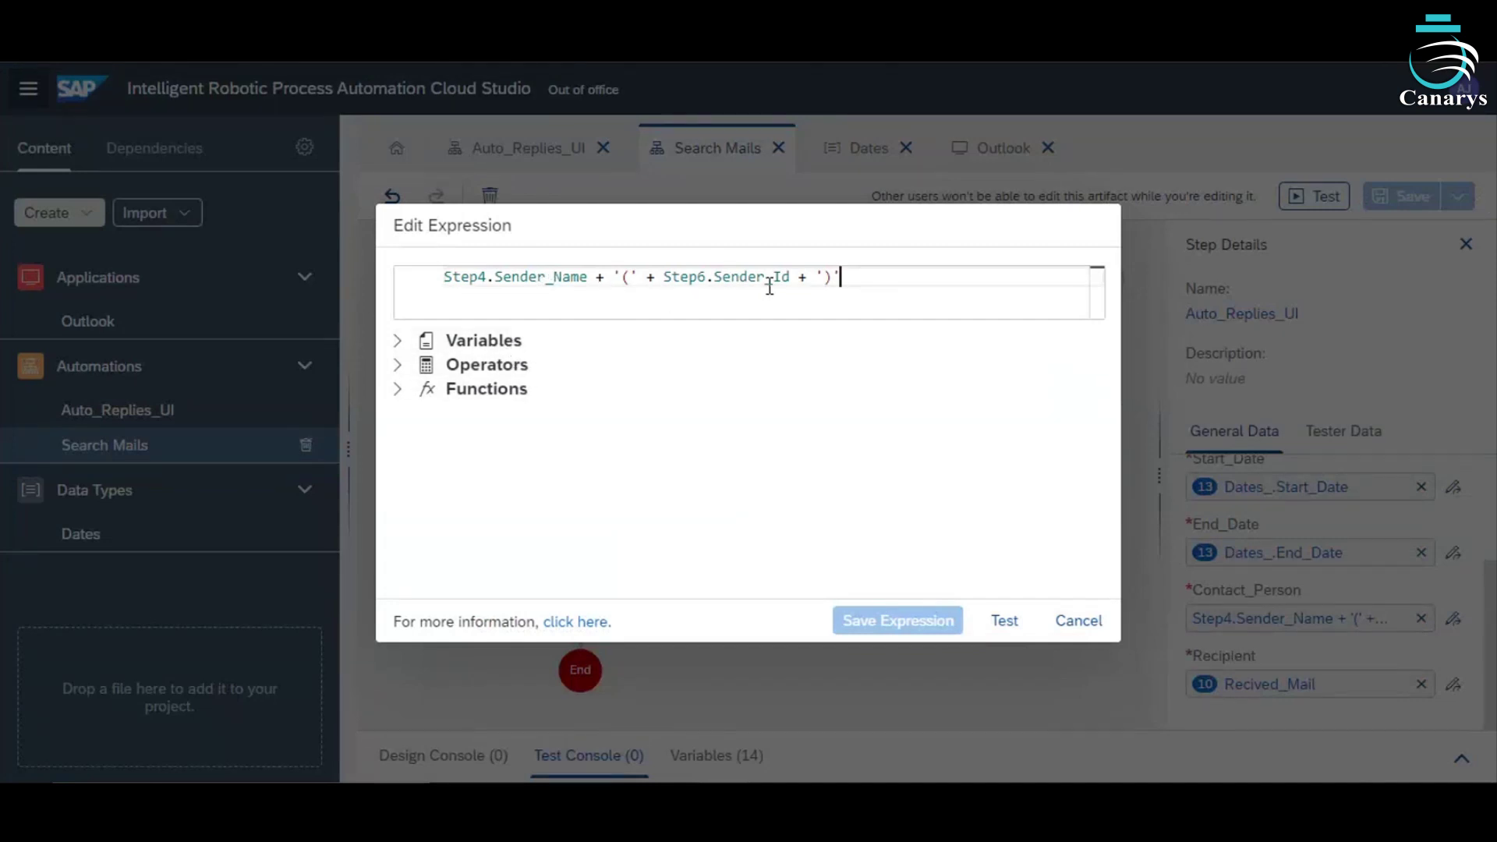
click(1079, 622)
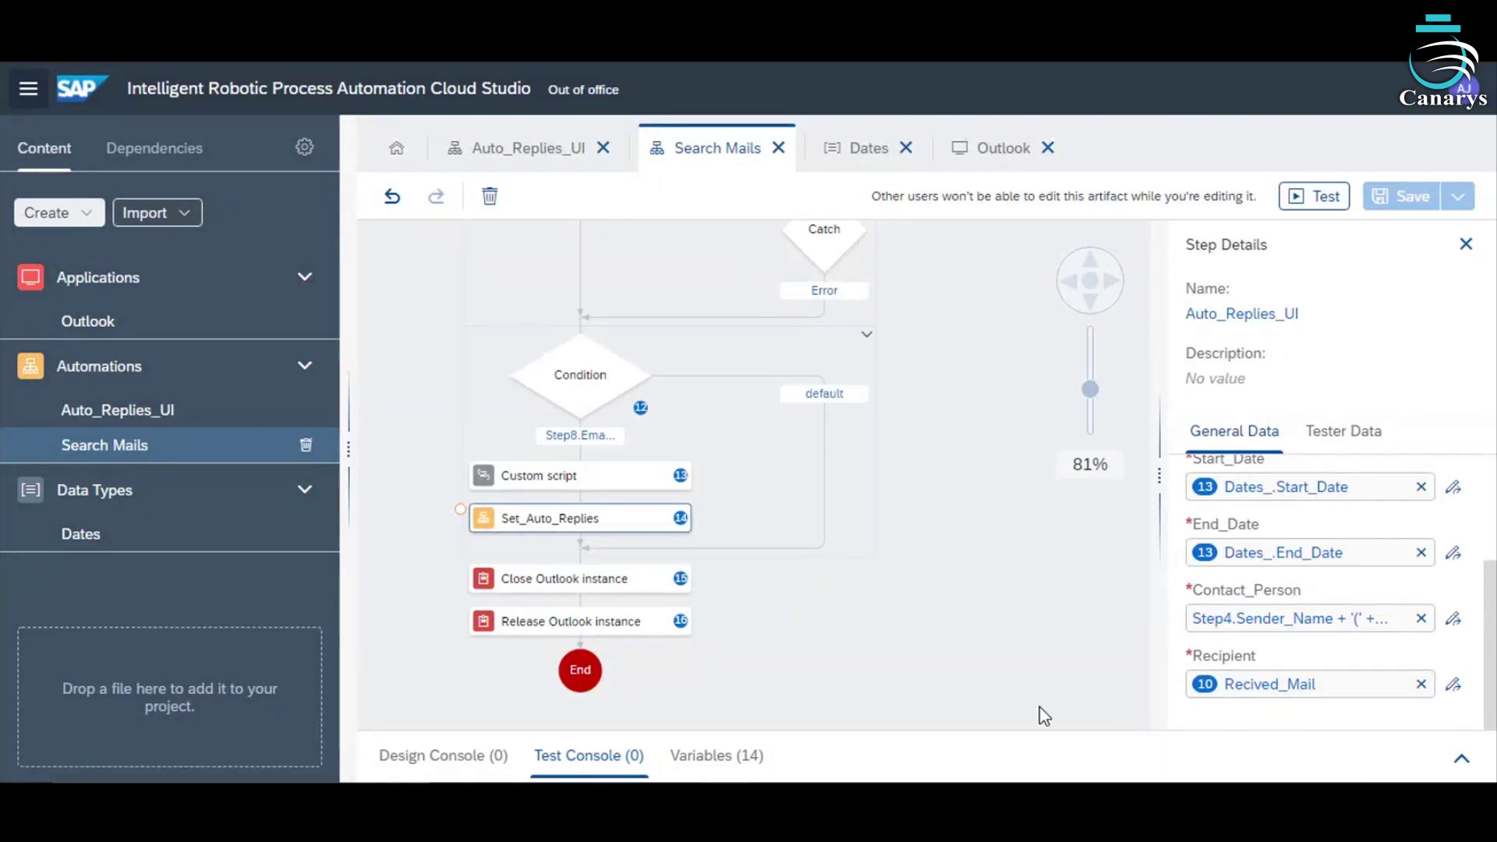
Step: Open the Auto_Replies_UI automation and inspect its Start Application, Wait (Element) and Click_File_Tab steps and the sequence down to End
click(104, 420)
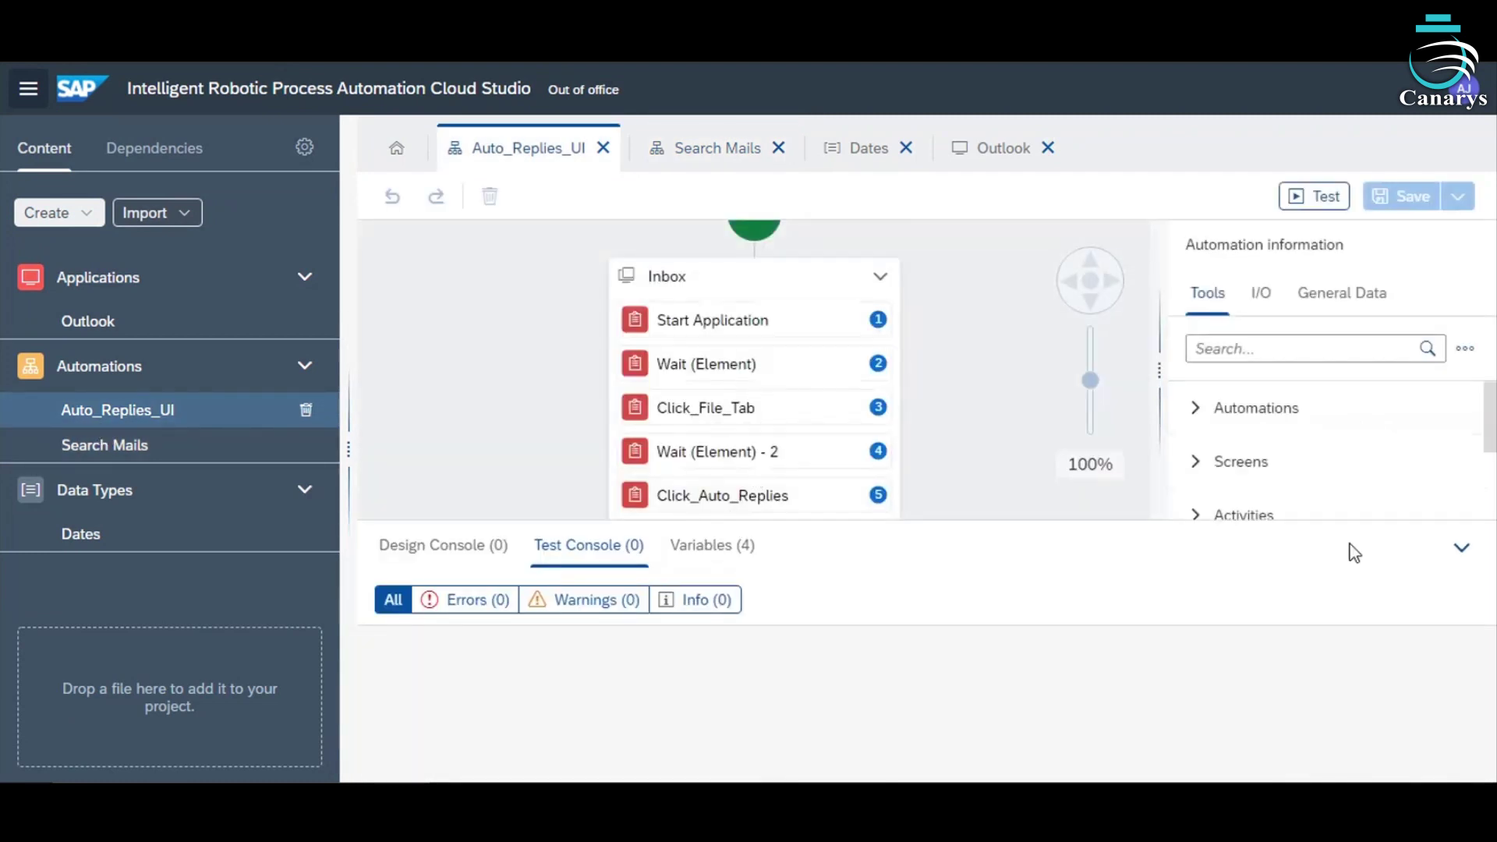
click(1463, 548)
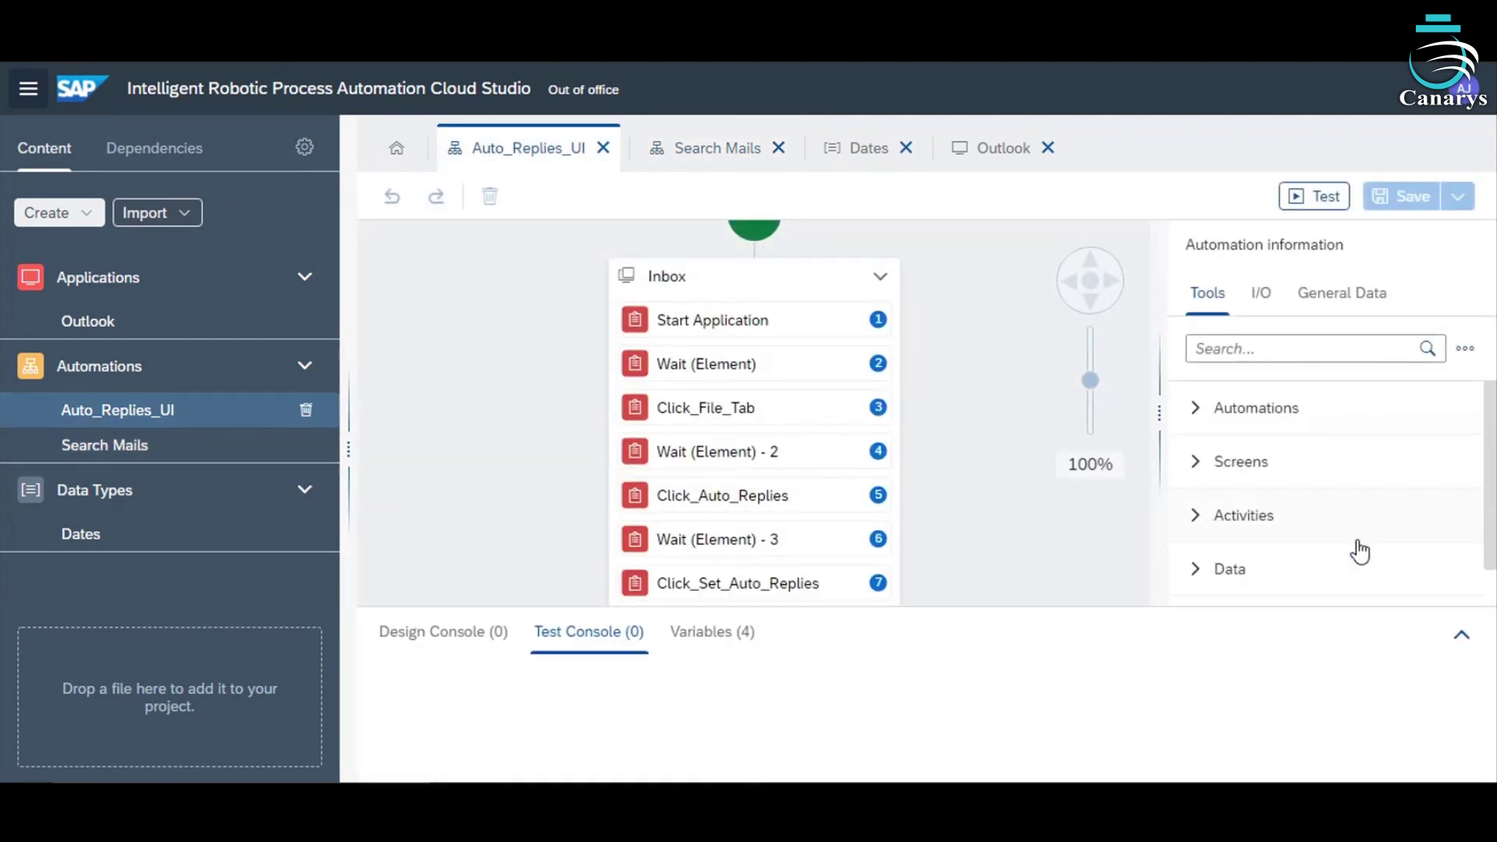
click(731, 330)
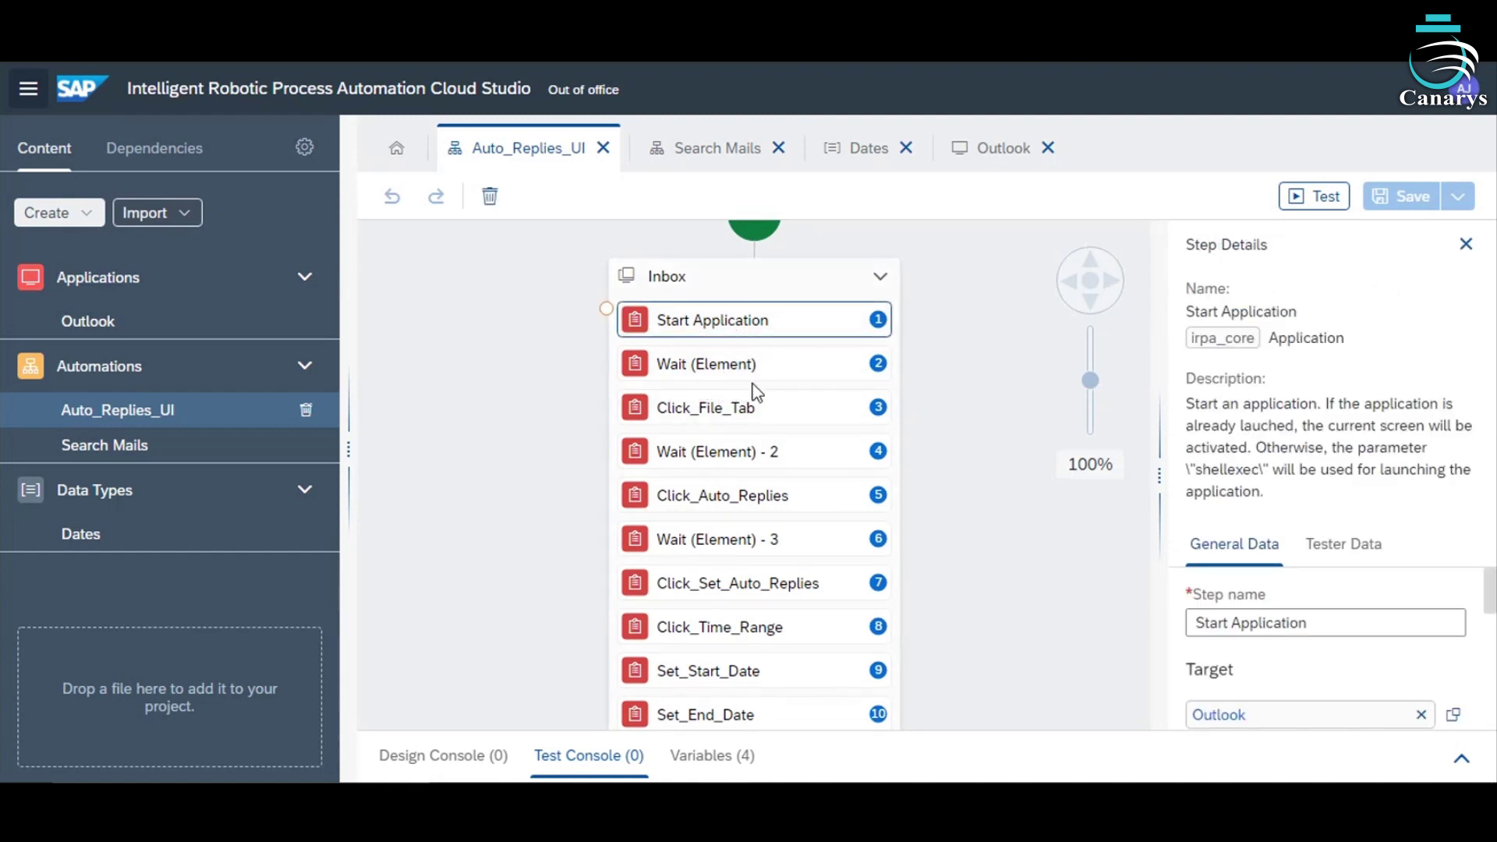
scroll(756, 393, down, 1)
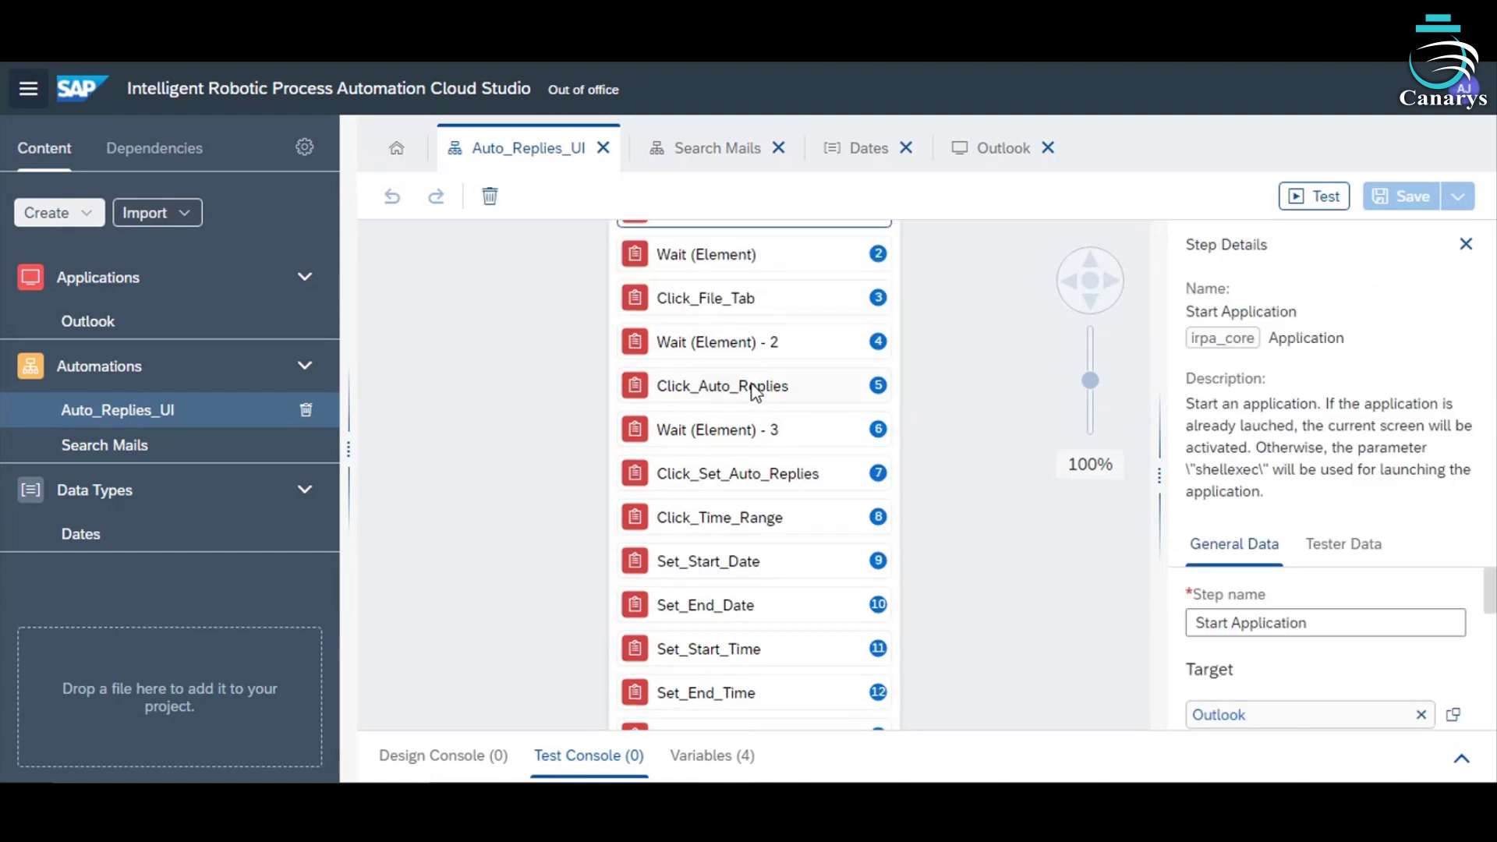
click(708, 258)
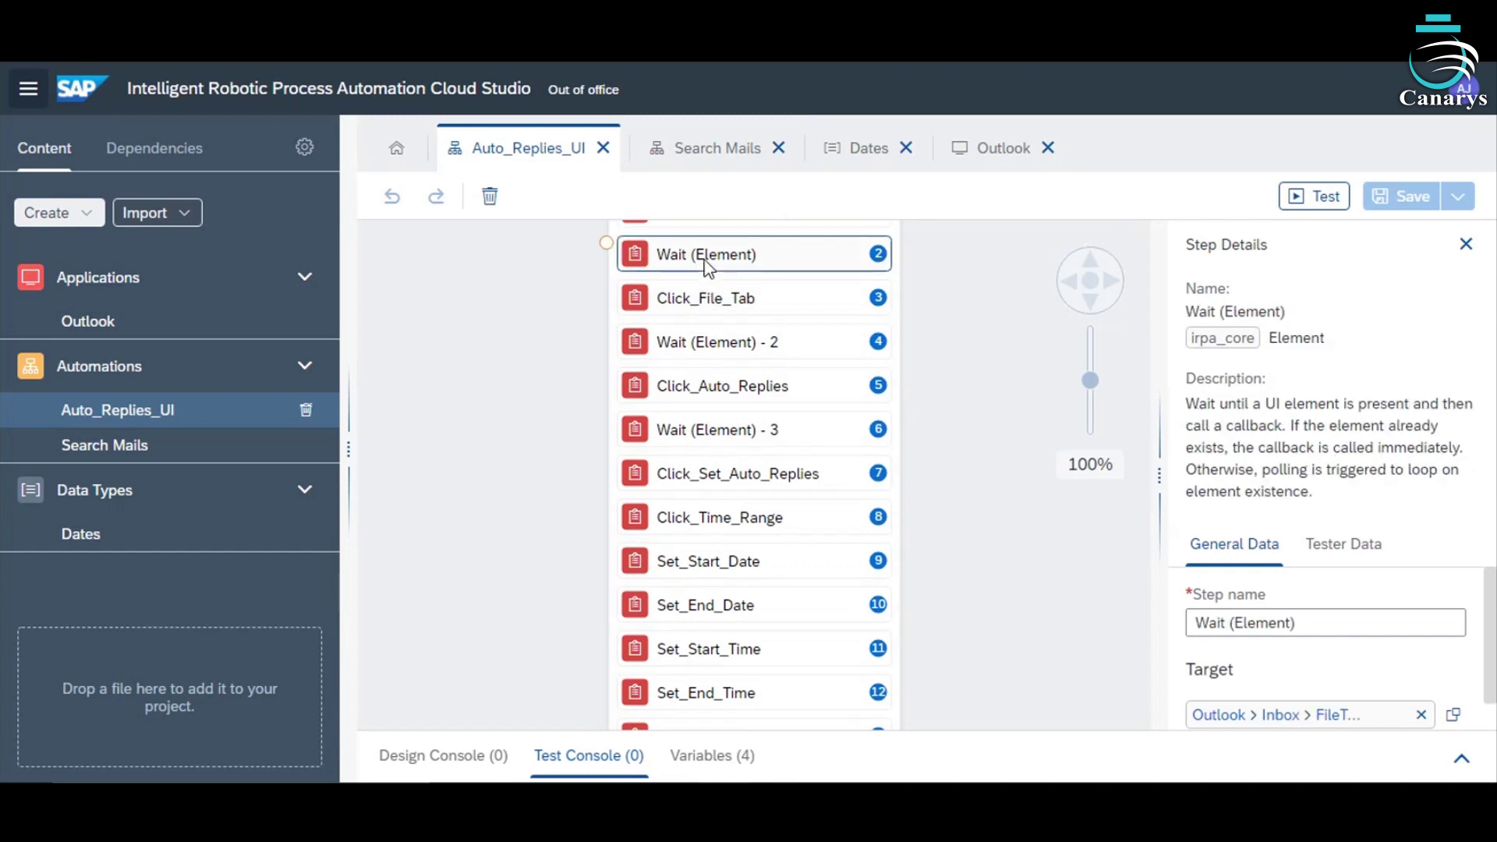
click(777, 319)
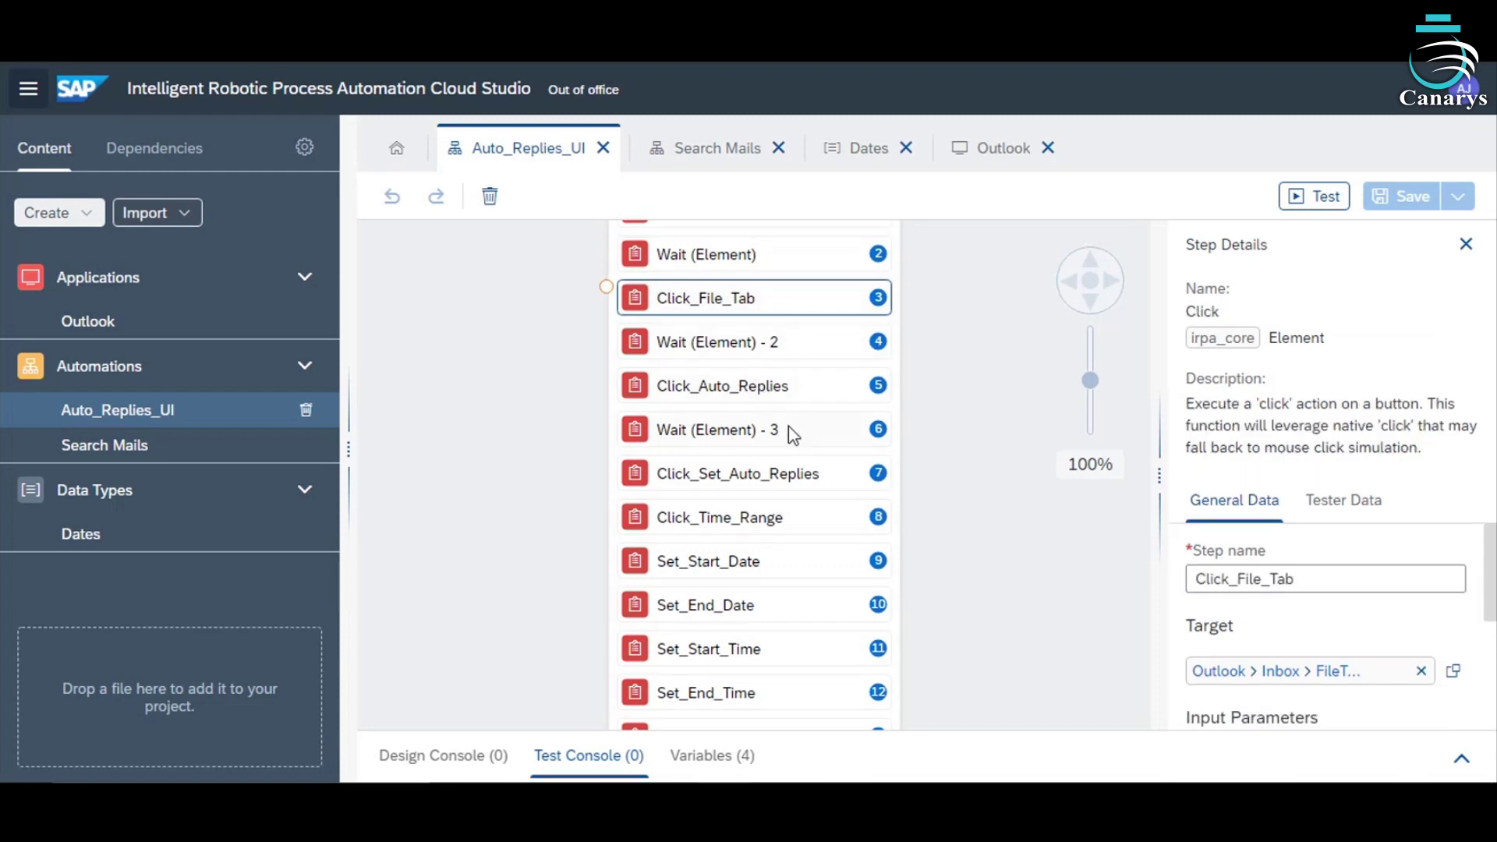
scroll(789, 431, down, 5)
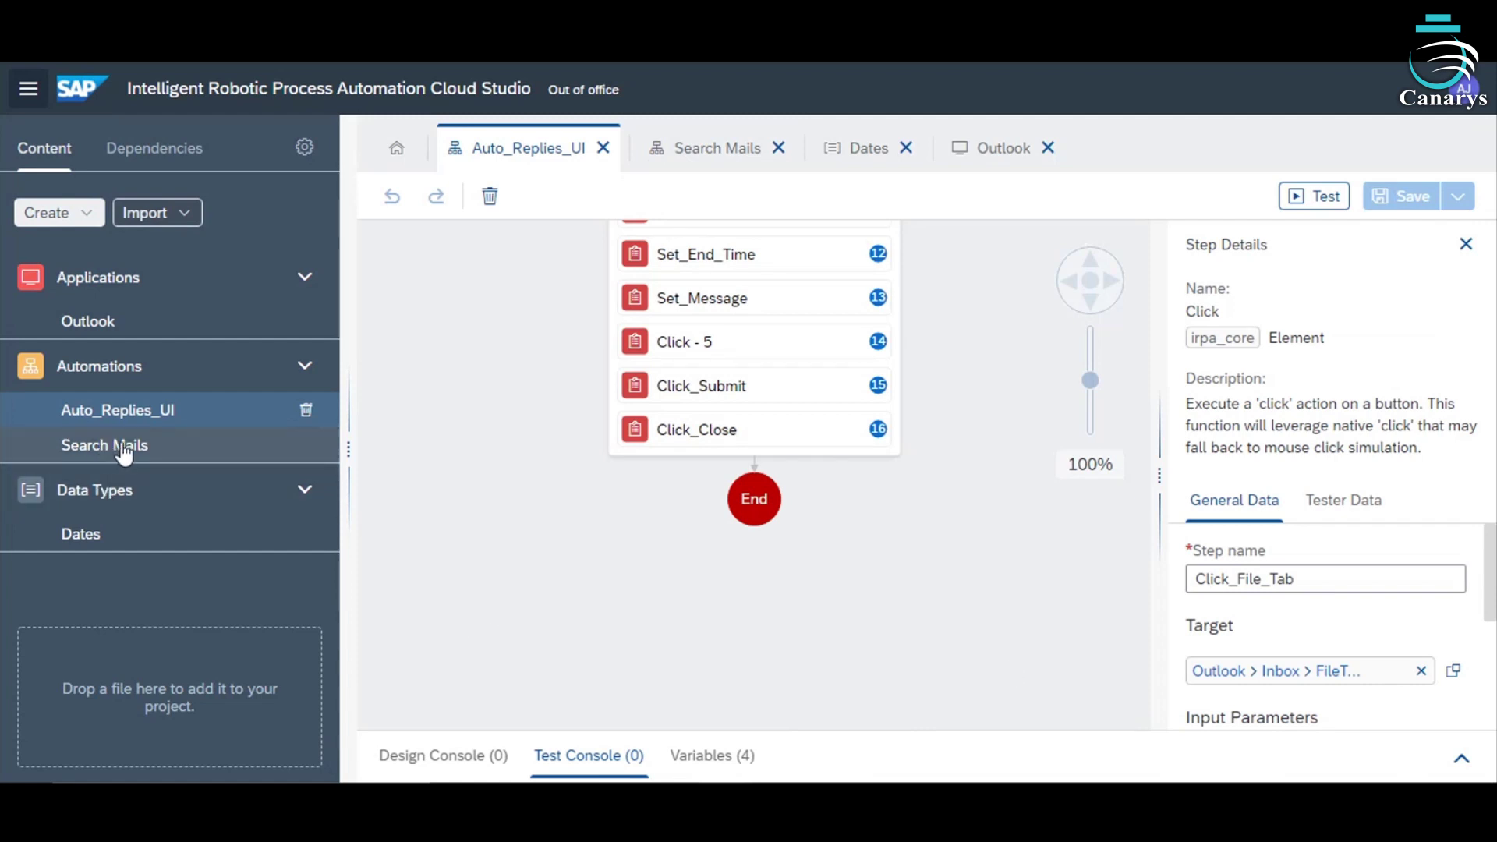
Step: Return to the Search Mails automation and run it as a test in the Test_Env environment
click(178, 448)
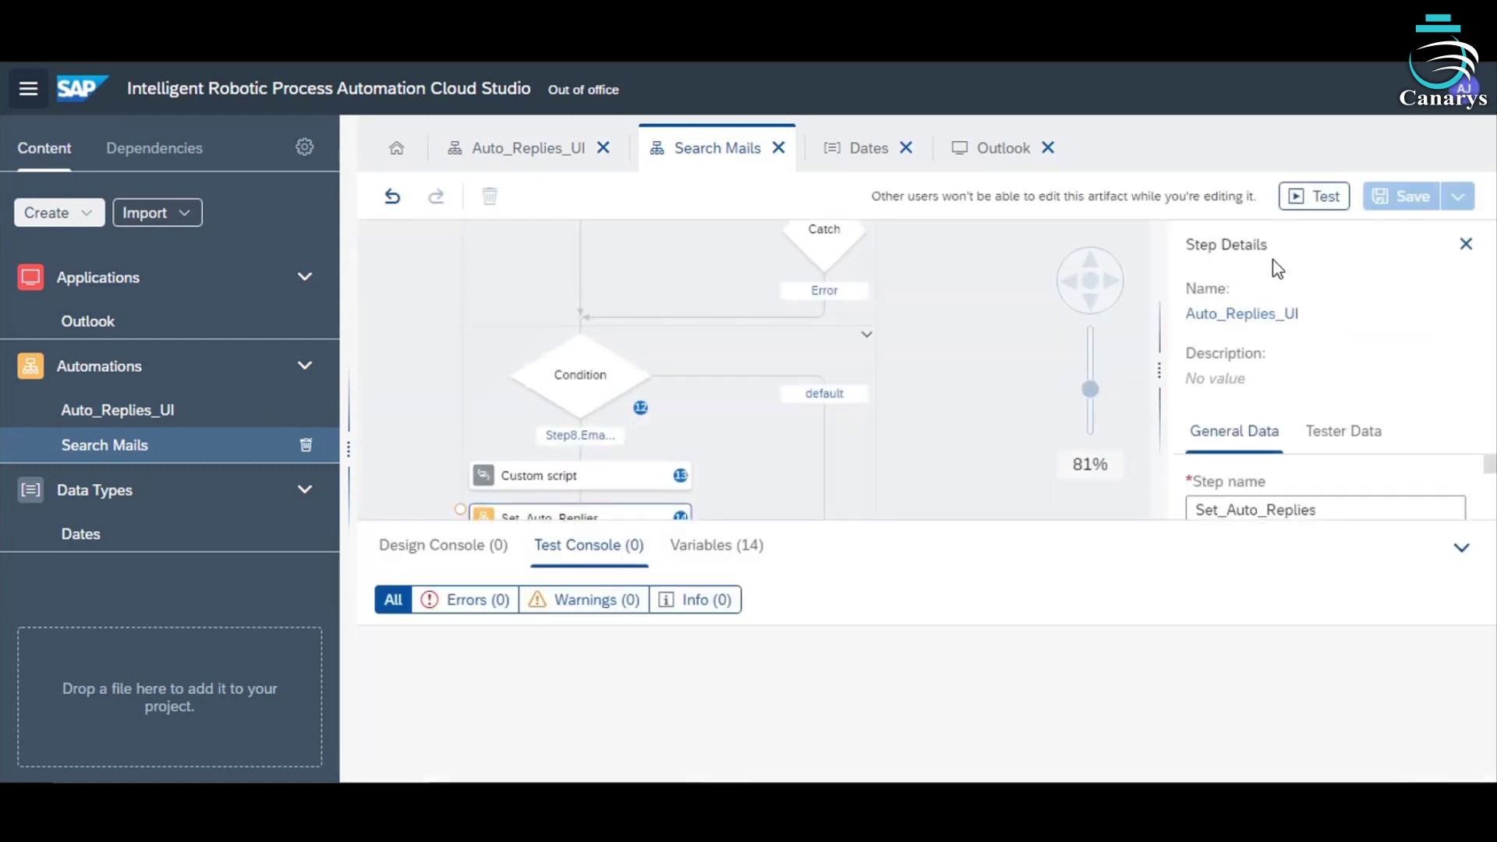
click(1318, 196)
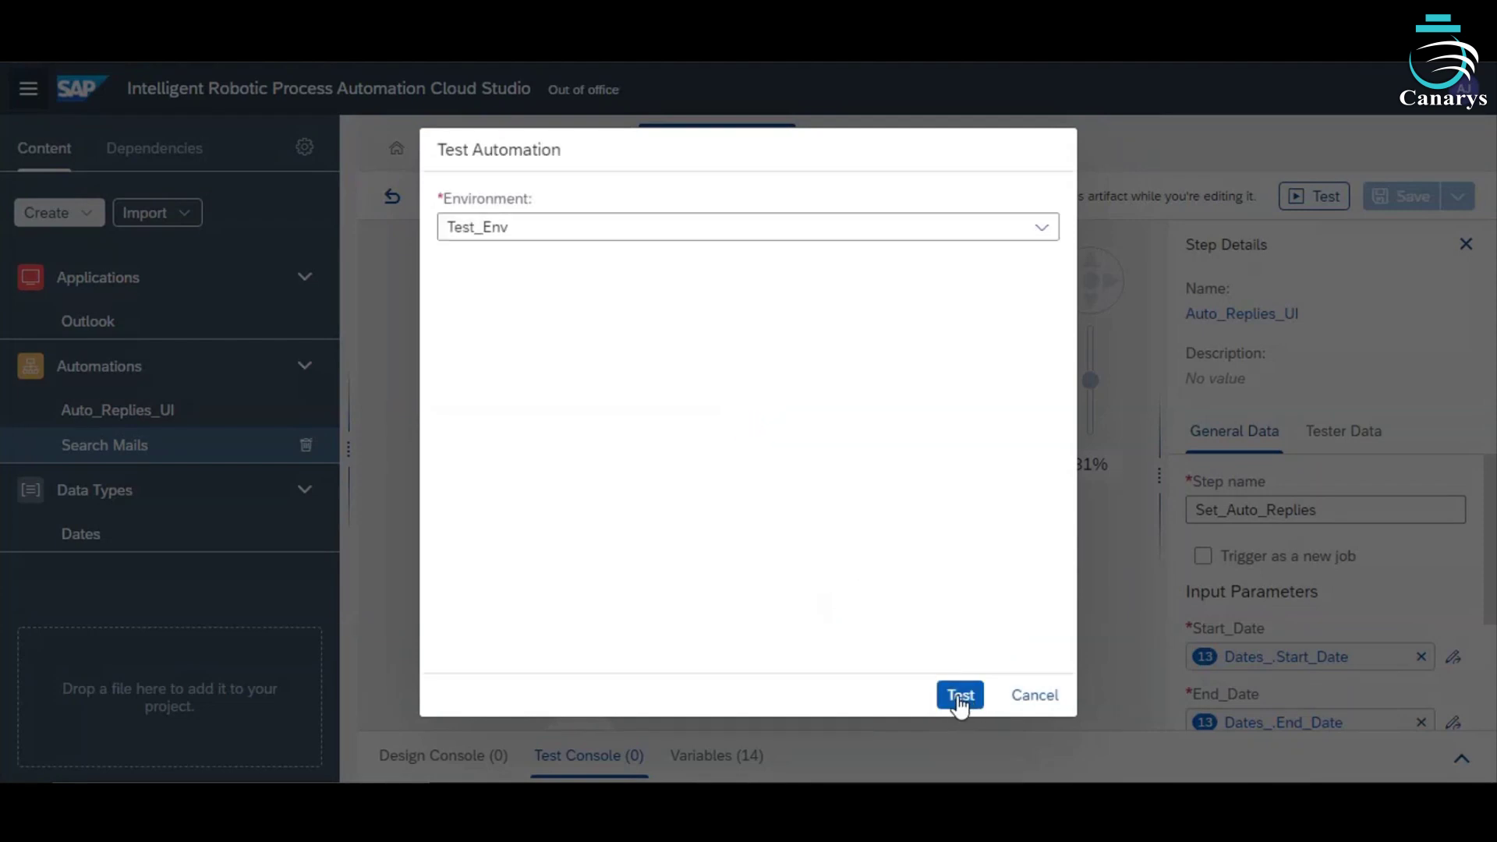
click(960, 695)
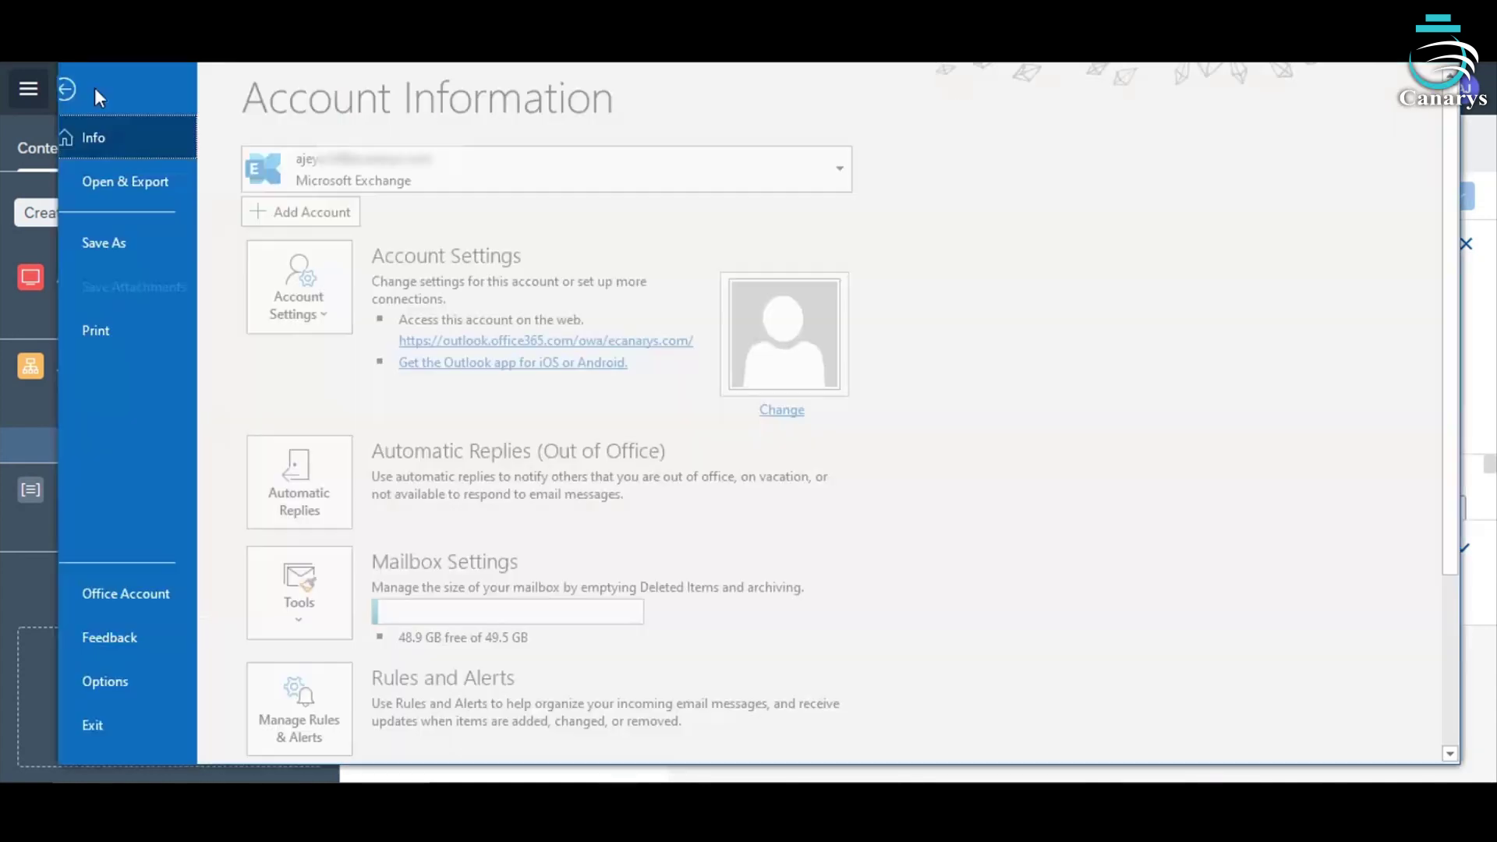
Step: In Outlook, set automatic replies with the out-of-office message from Fri 19-Mar-21 to Sat 20-Mar-21, both at 12:00 AM
click(306, 468)
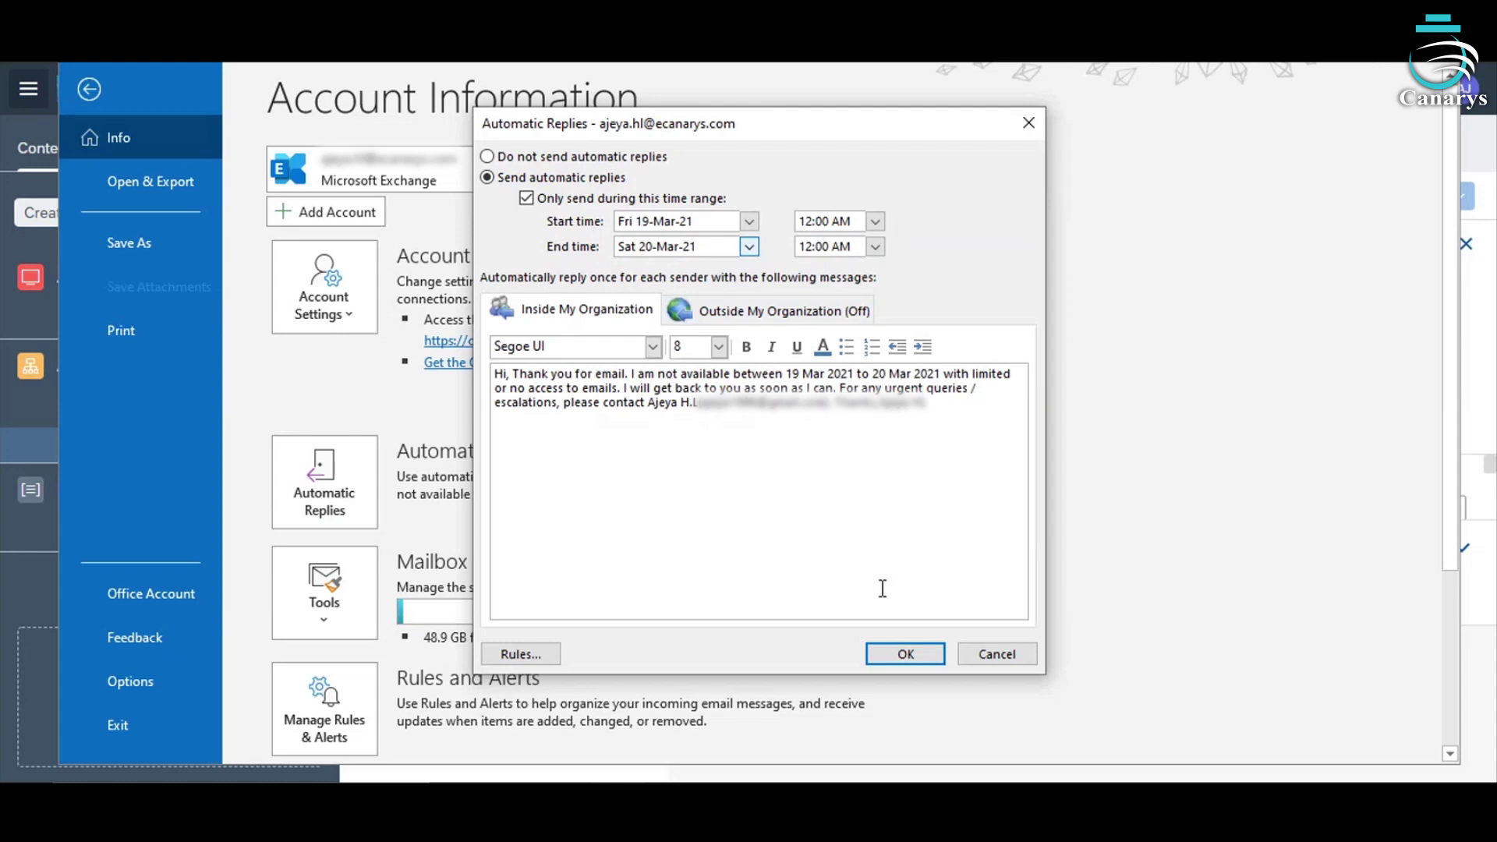
click(912, 664)
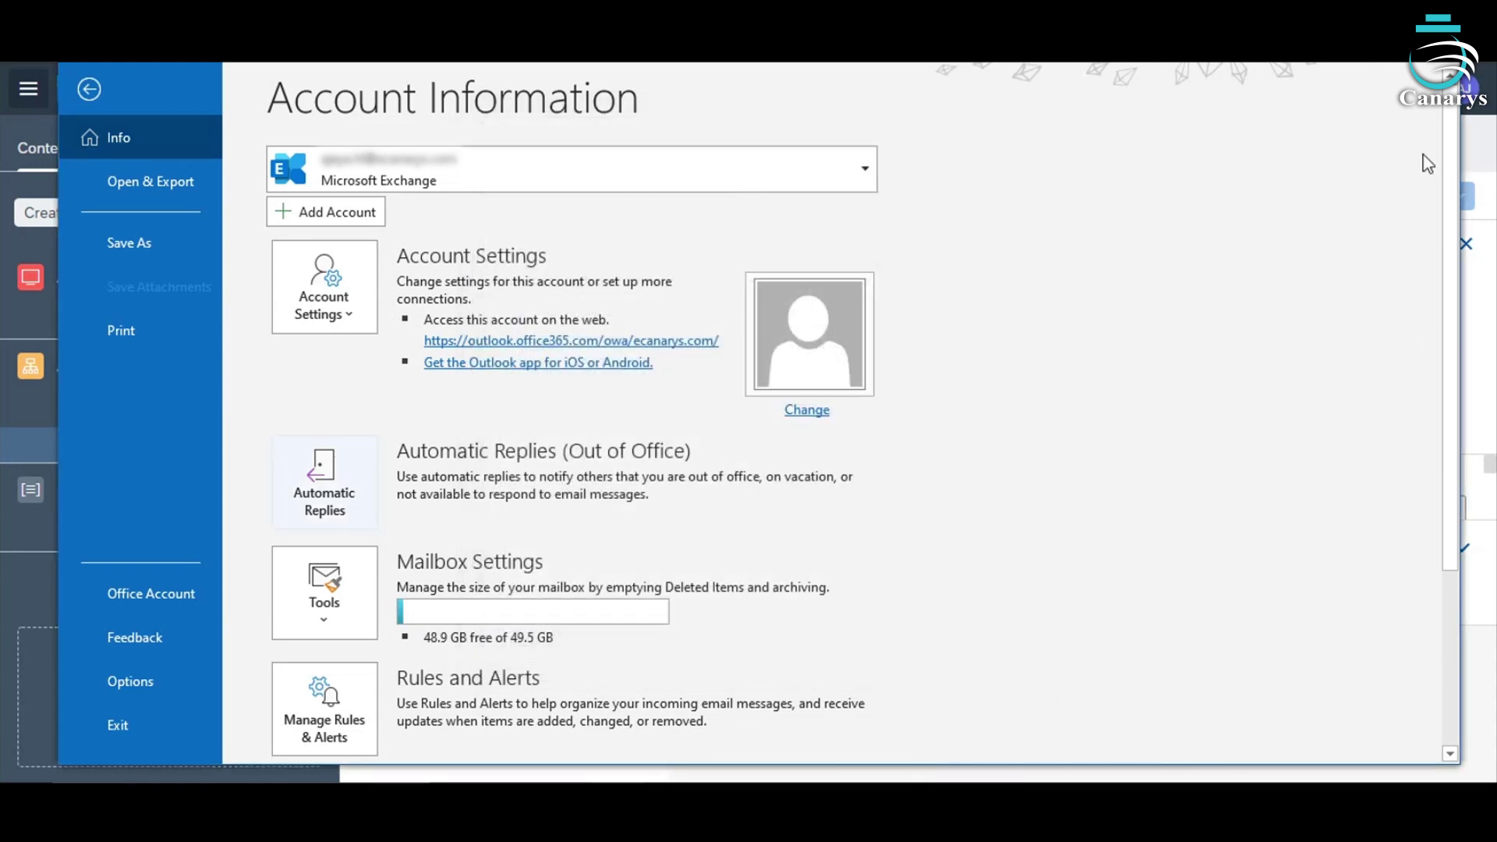